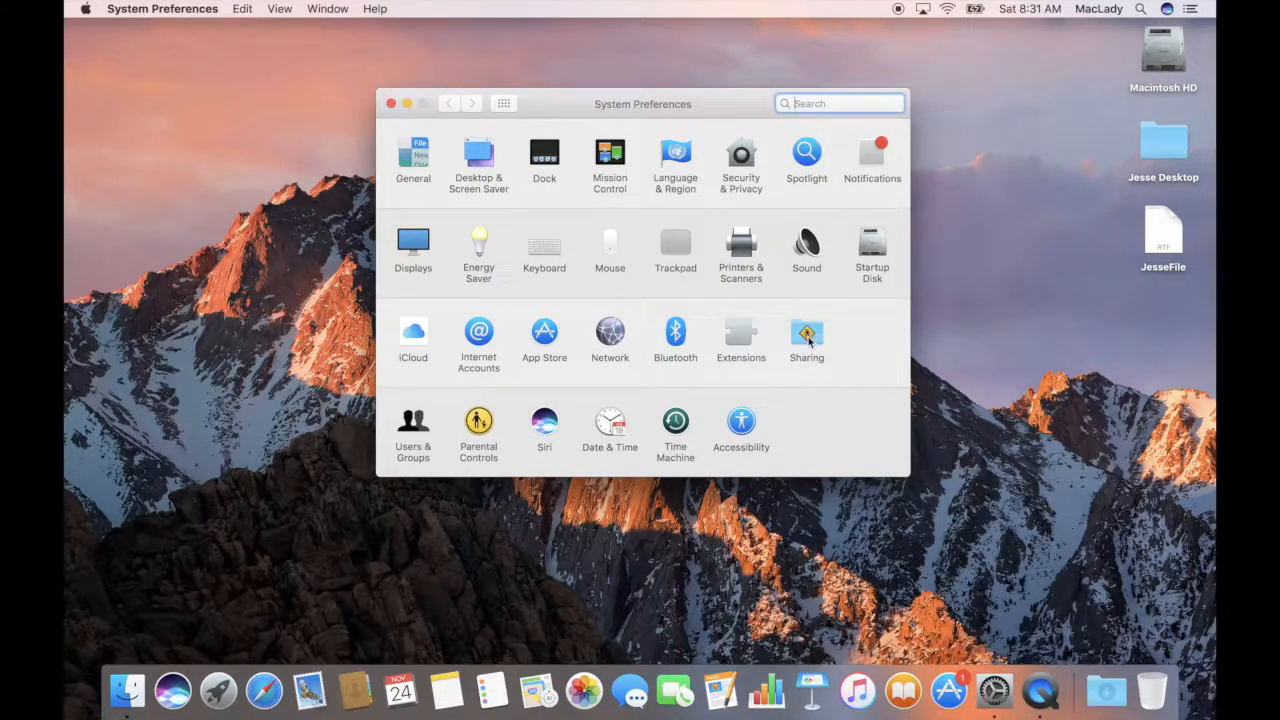
Turn on Remote Management in the Sharing preferences and limit its access to the single listed user account
{"action": "left_click", "coordinate": [807, 338]}
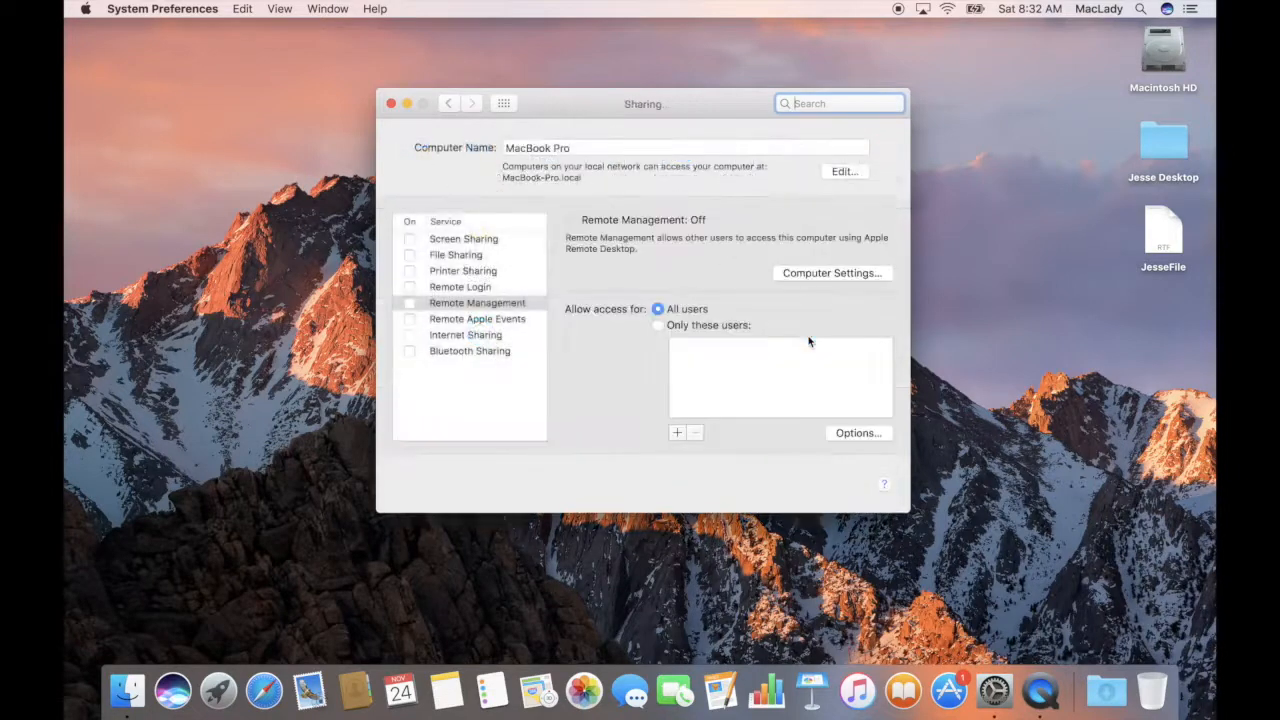
{"action": "left_click", "coordinate": [409, 308]}
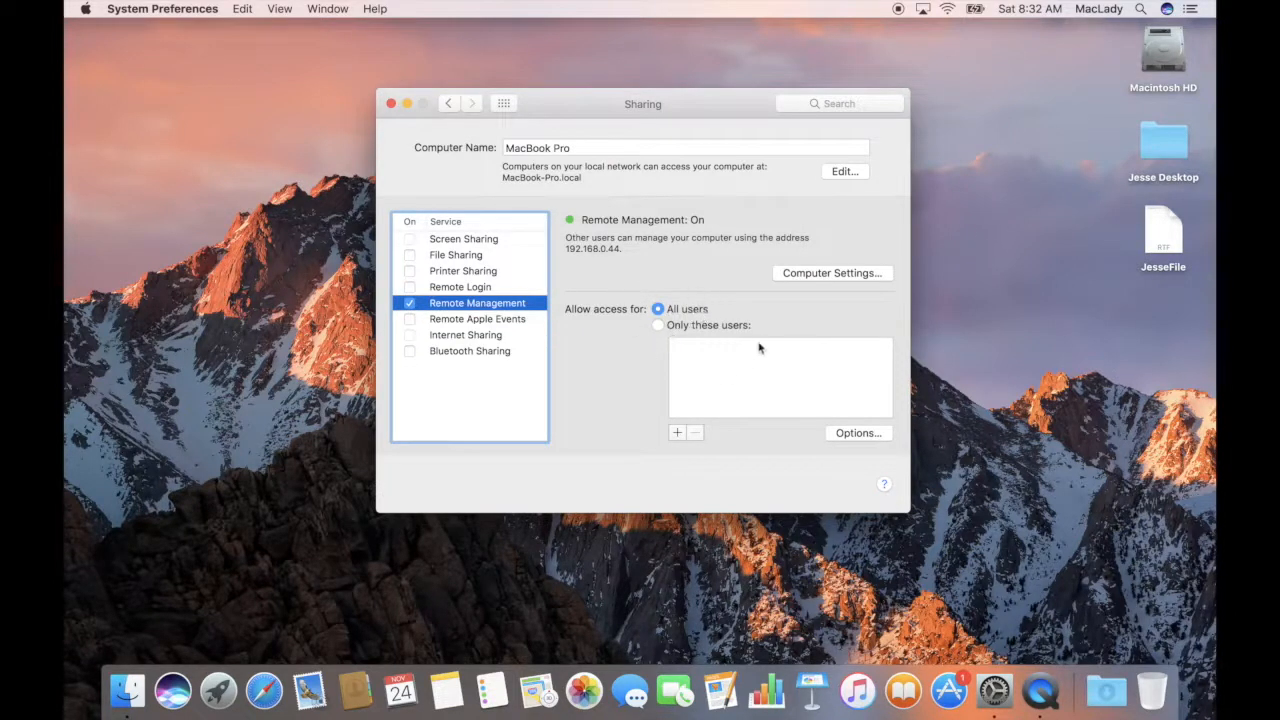
{"action": "left_click", "coordinate": [659, 330]}
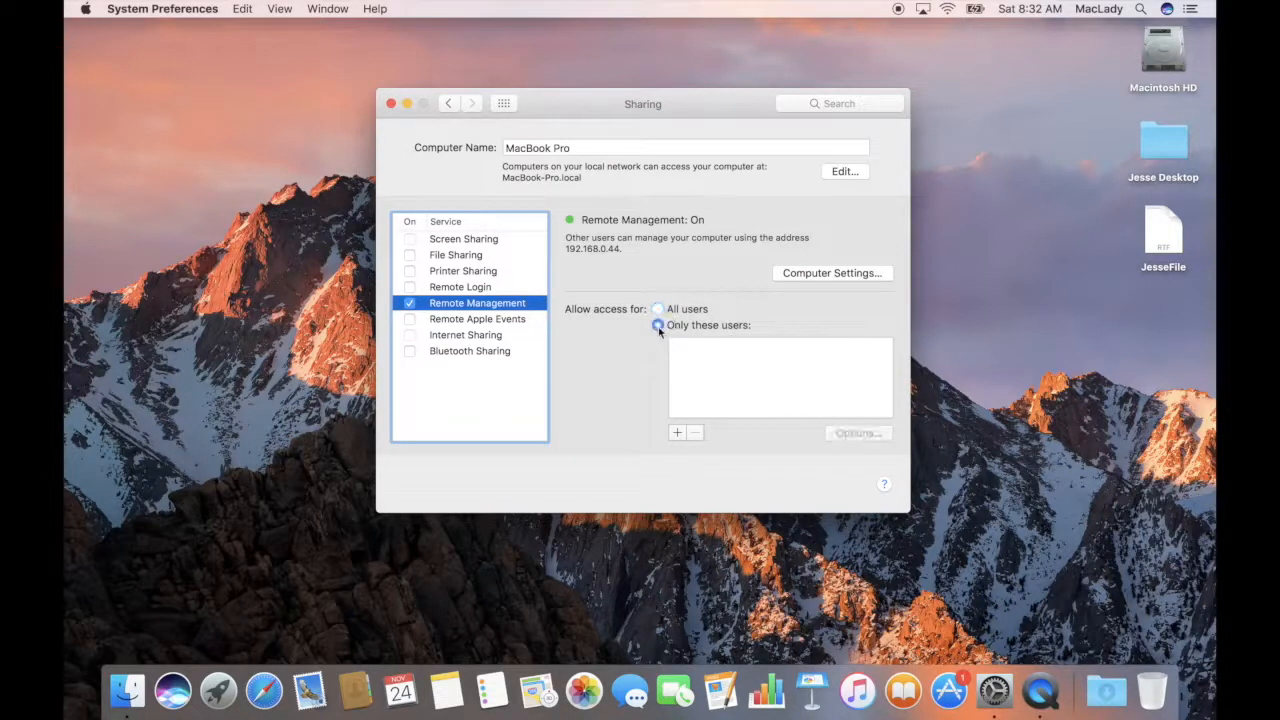
{"action": "left_click", "coordinate": [678, 432]}
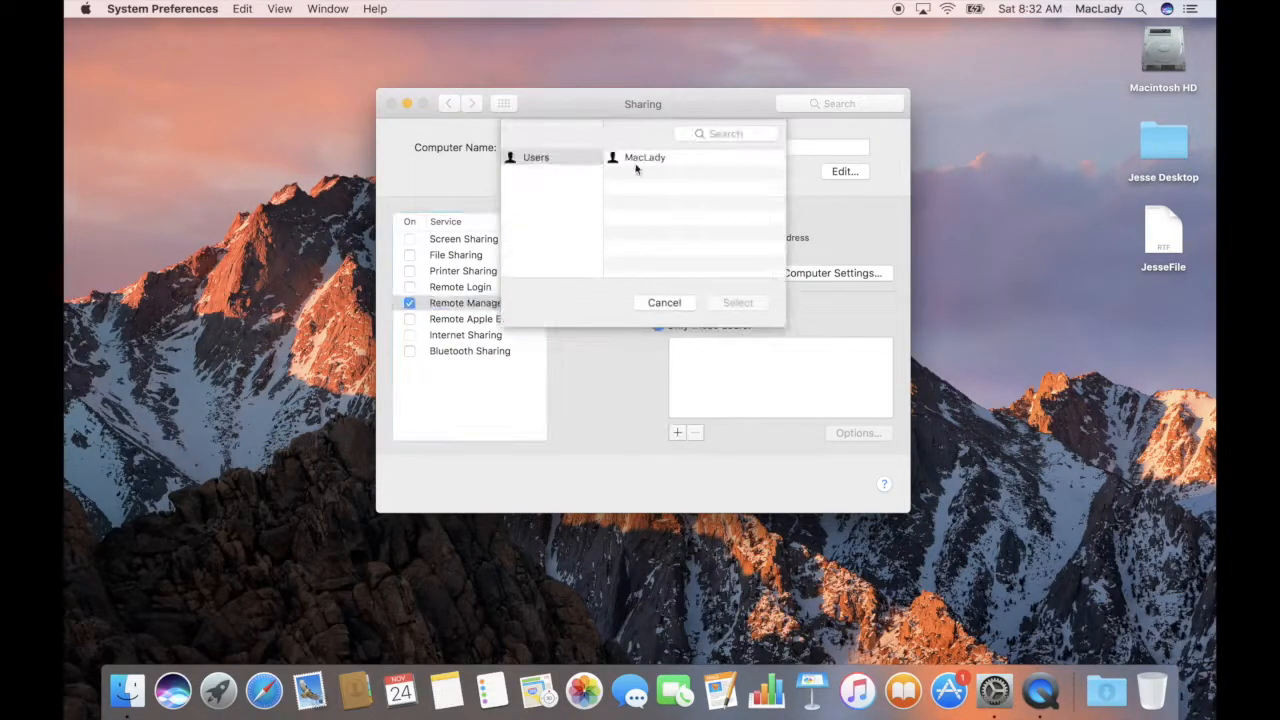
{"action": "left_click", "coordinate": [643, 158]}
{"action": "left_click", "coordinate": [754, 304]}
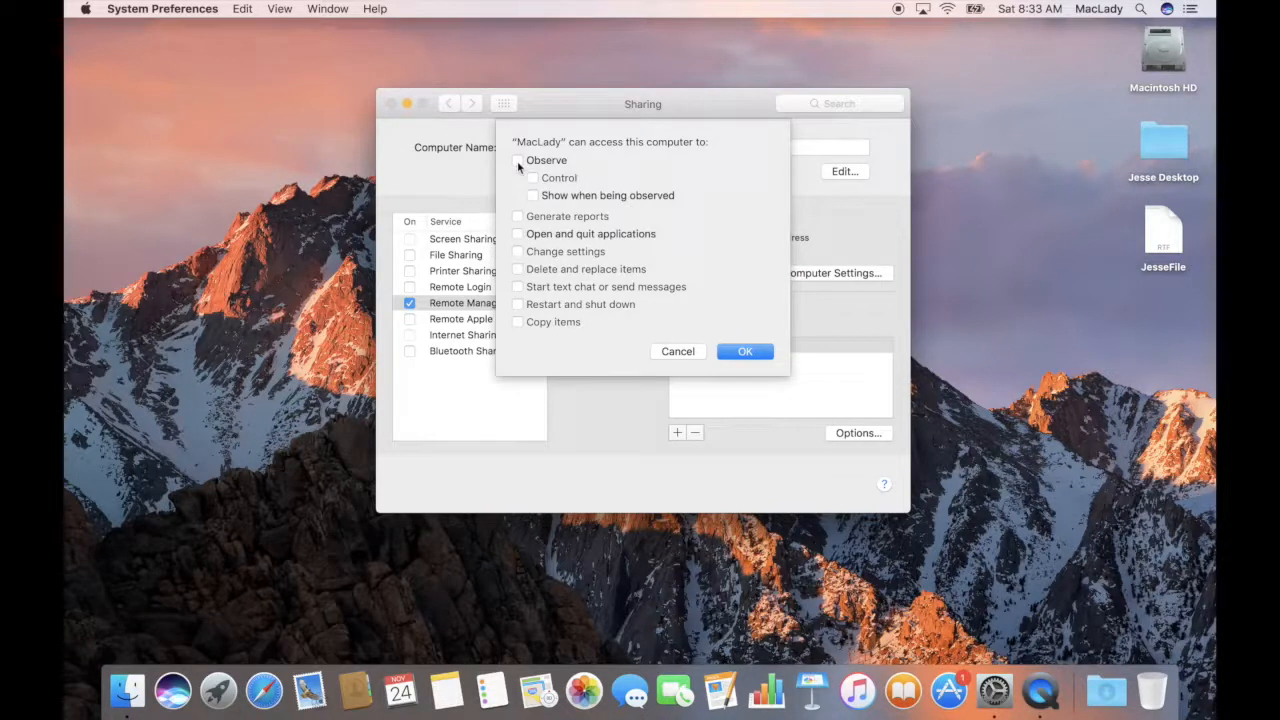
Grant the added user every remote permission, from Observe and Control through Copy items, and highlight the computer's network address
{"action": "left_click", "coordinate": [517, 161]}
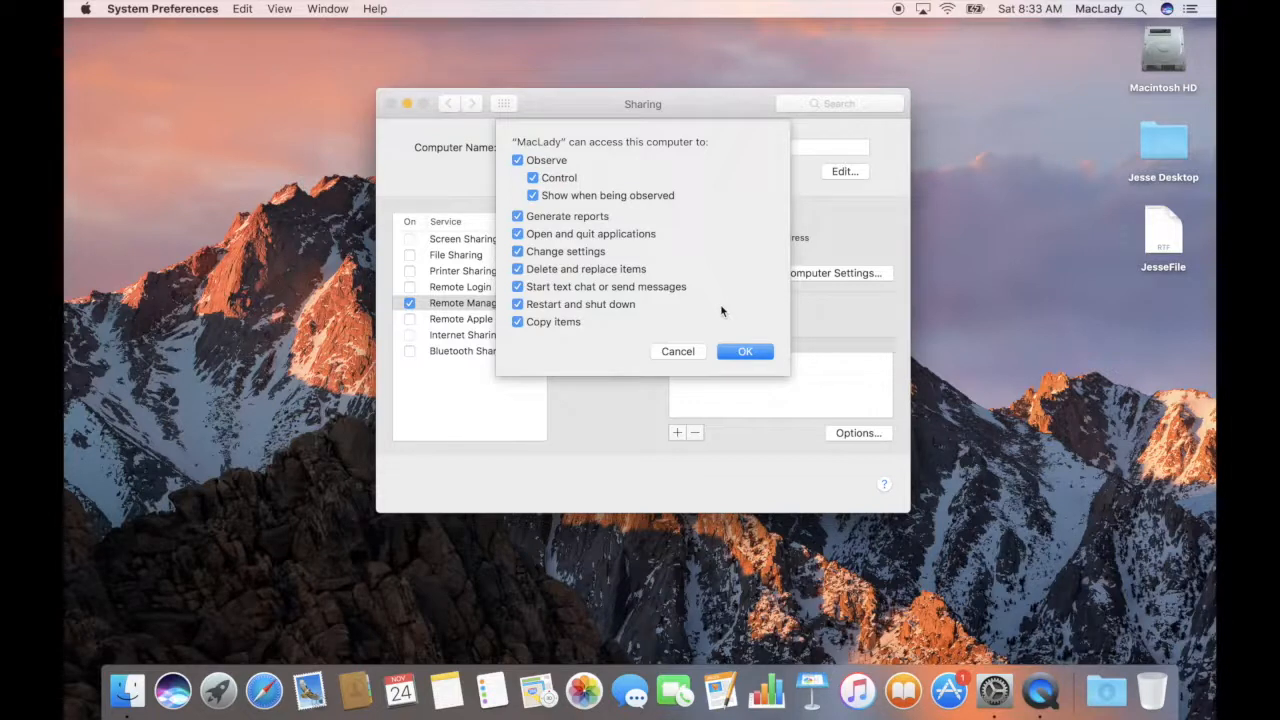
{"action": "left_click", "coordinate": [750, 349]}
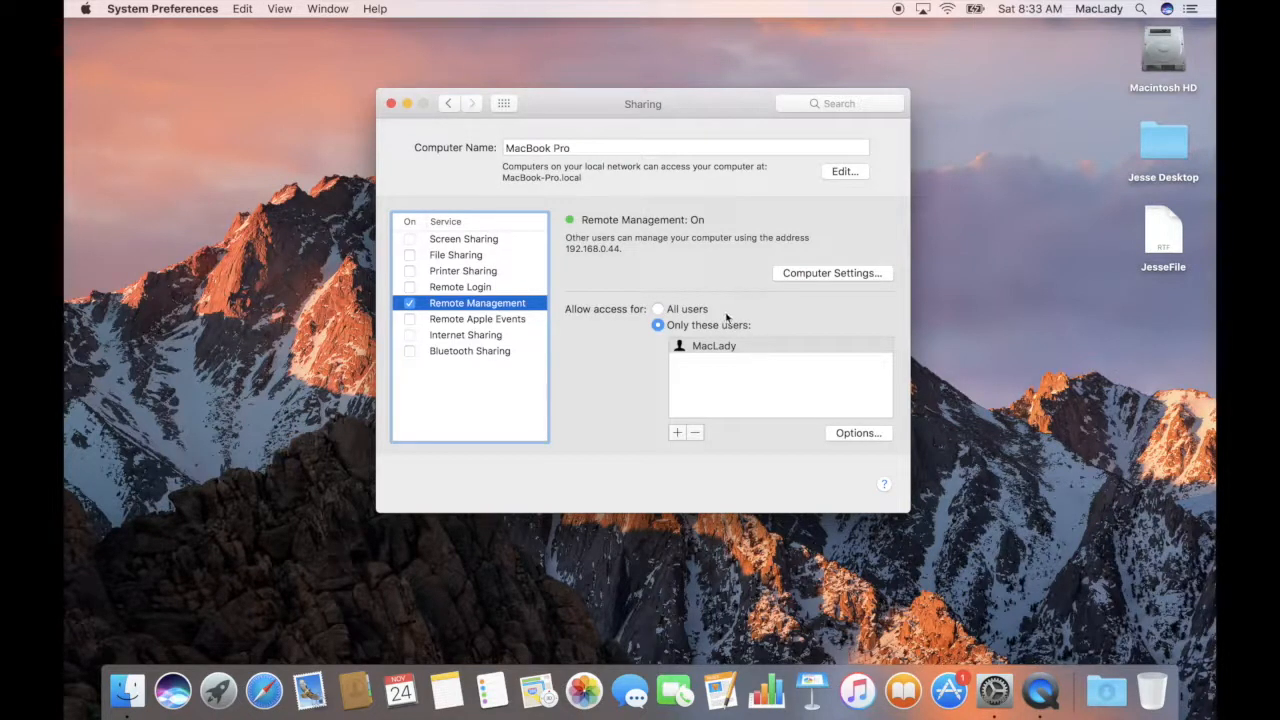
{"action": "left_click_drag", "start_coordinate": [618, 250], "coordinate": [559, 250]}
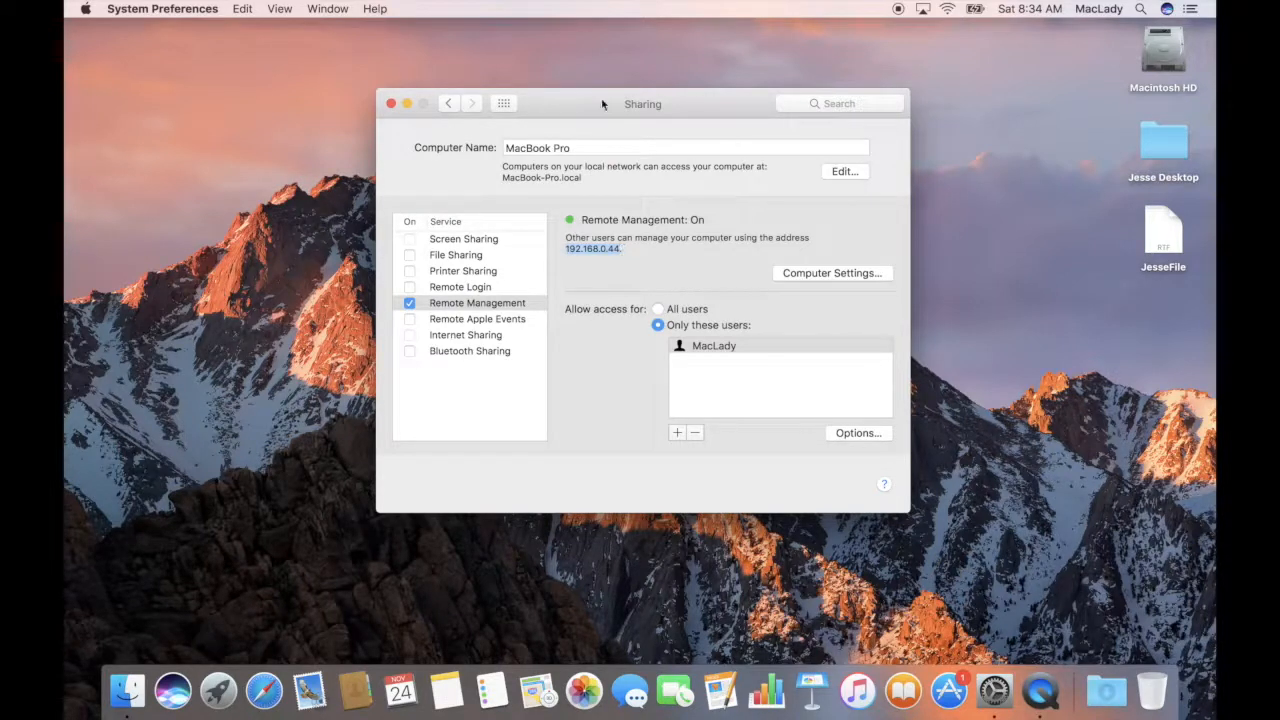
{"action": "left_click_drag", "start_coordinate": [604, 103], "coordinate": [709, 112]}
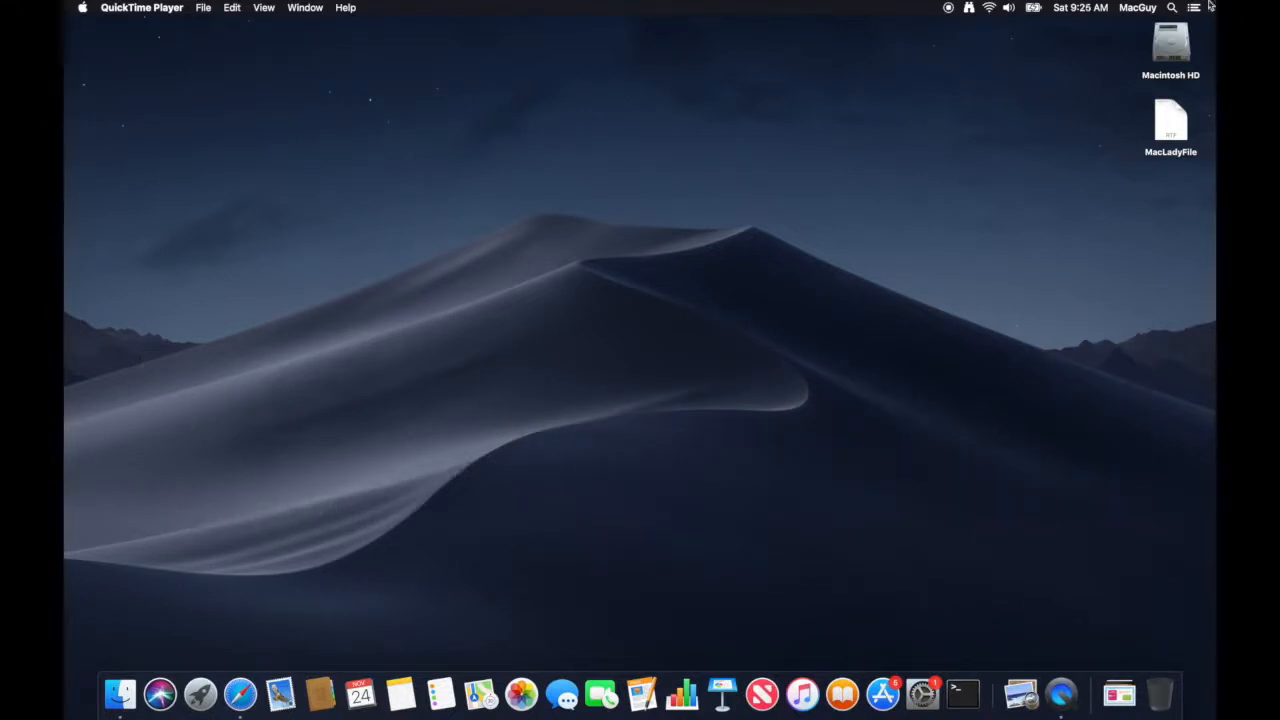
{"action": "left_click", "coordinate": [1172, 8]}
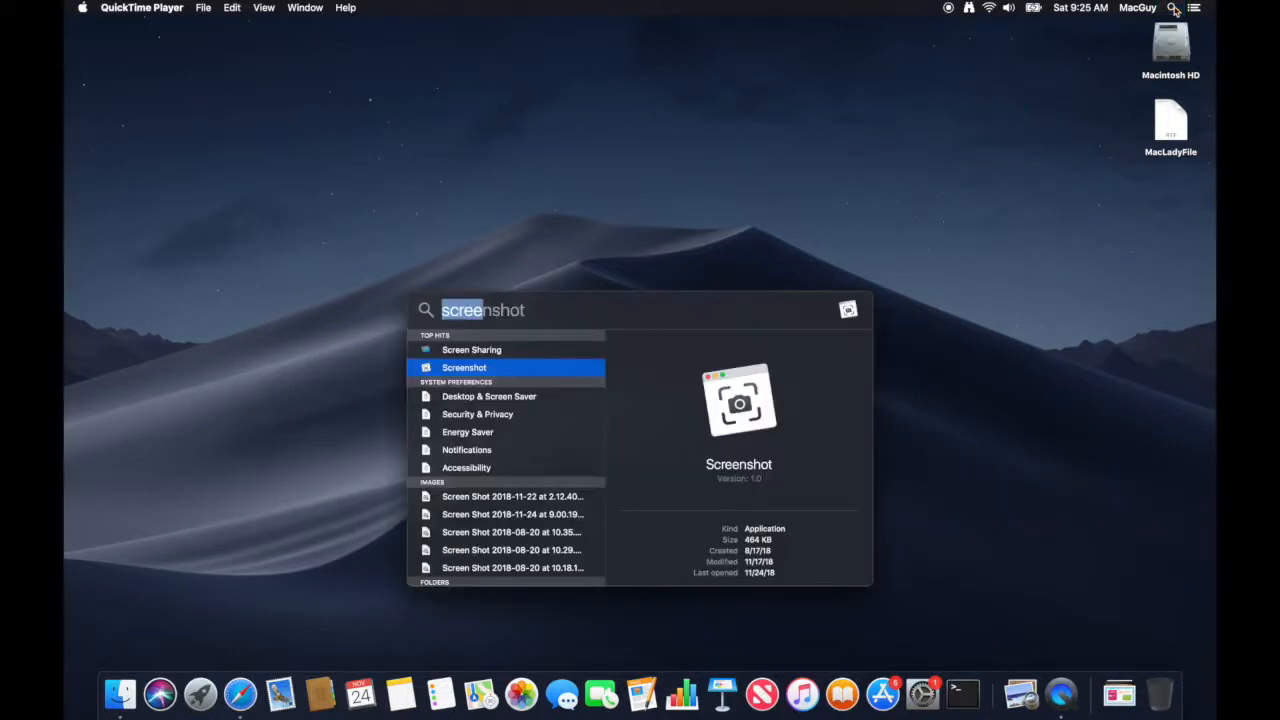
{"action": "key", "text": "BackSpace"}
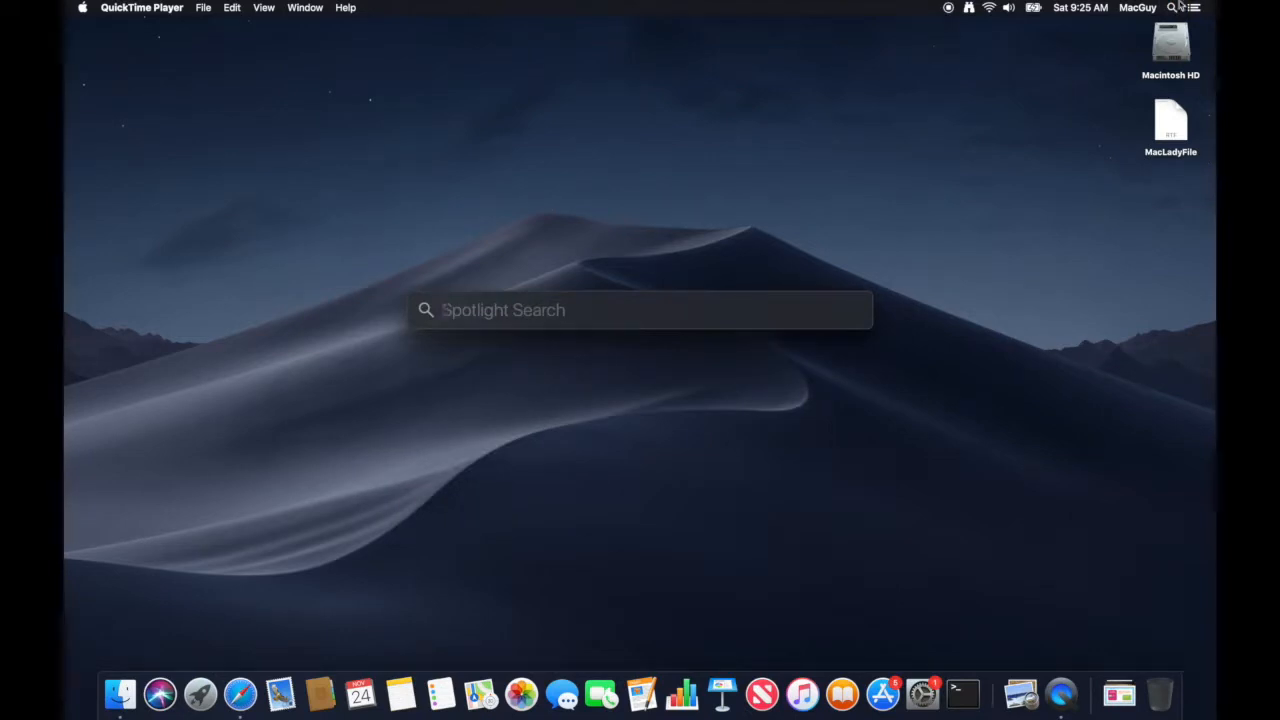
{"action": "key", "text": "Escape"}
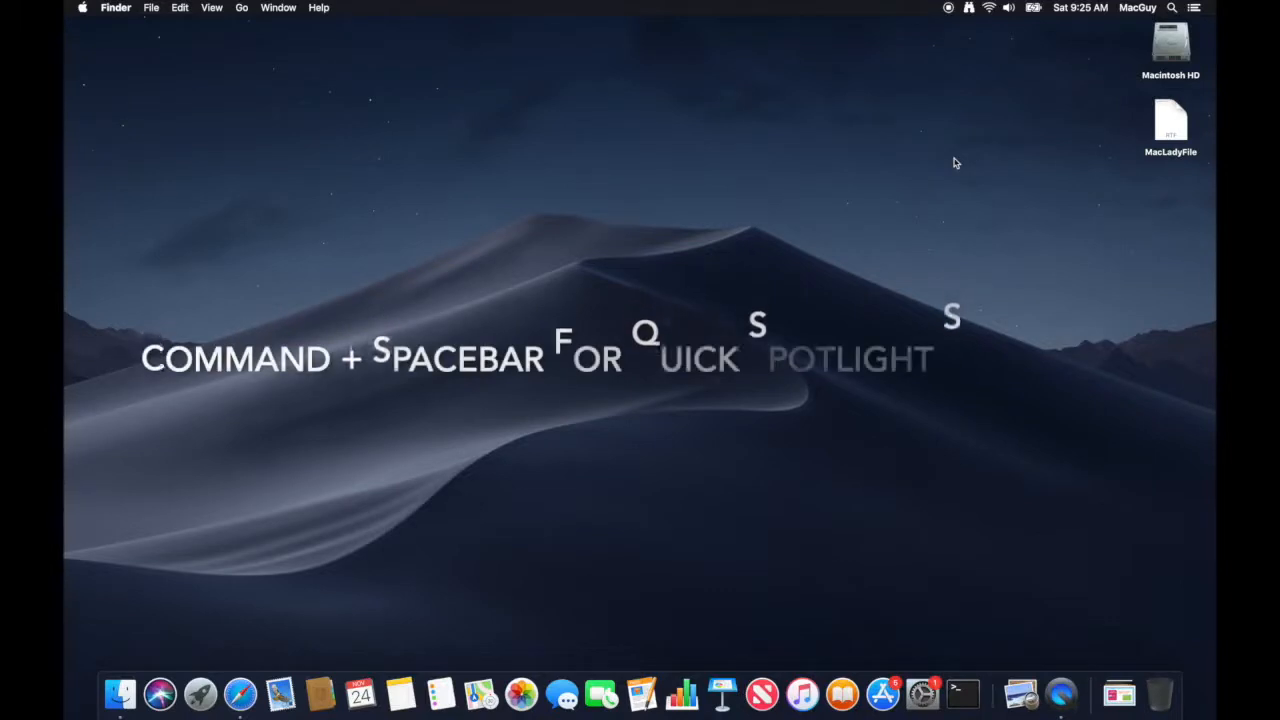
Search this Mac for "screen" and launch the Screen Sharing app
{"action": "key", "text": "super+space"}
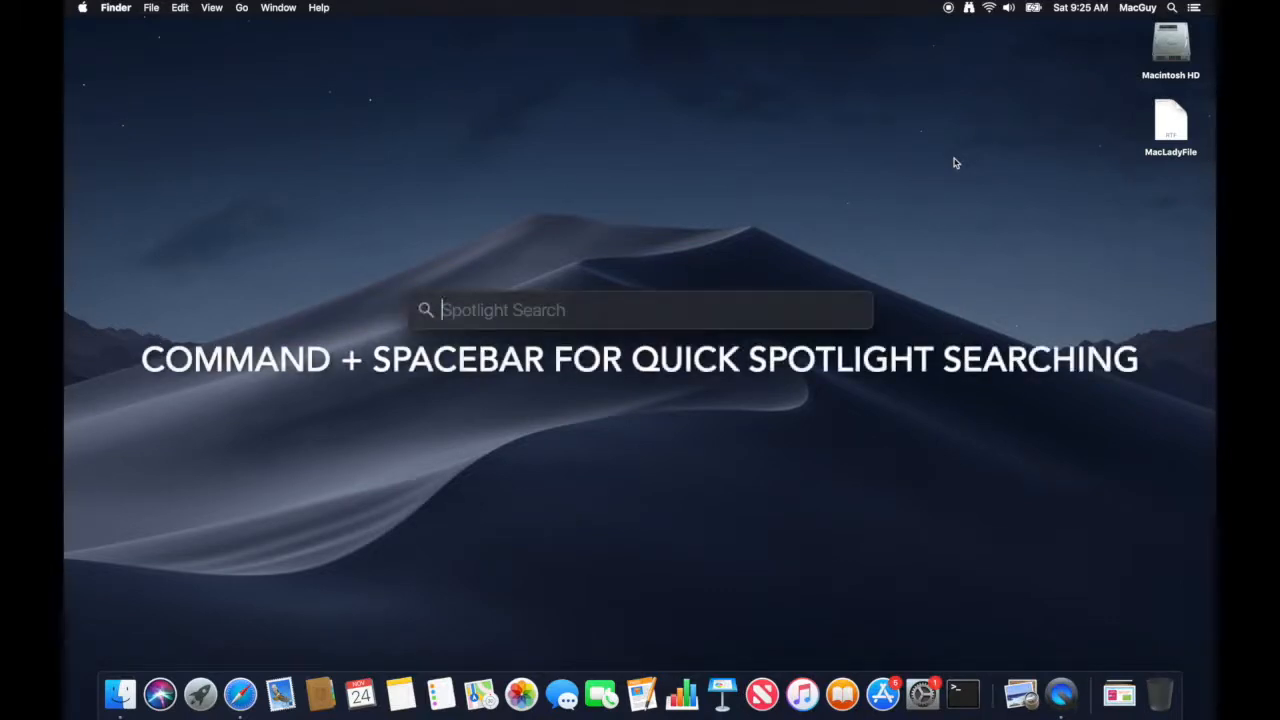
{"action": "type", "text": "s"}
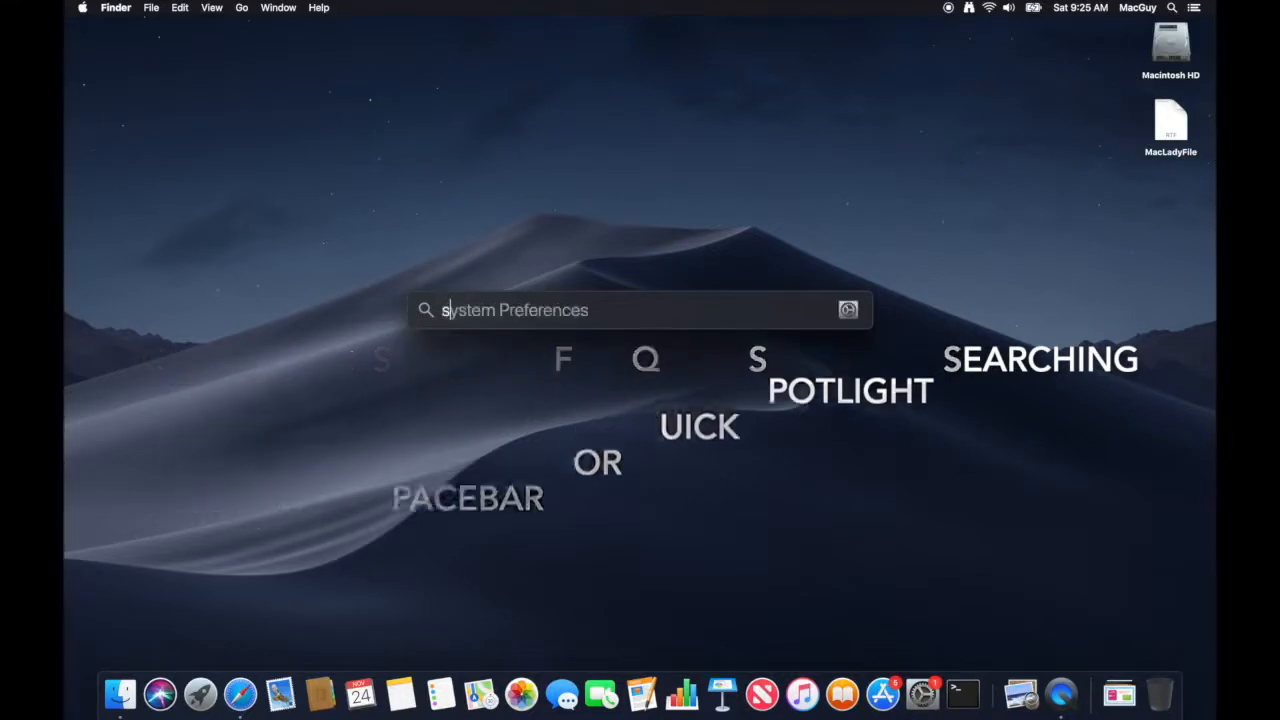
{"action": "type", "text": "creen"}
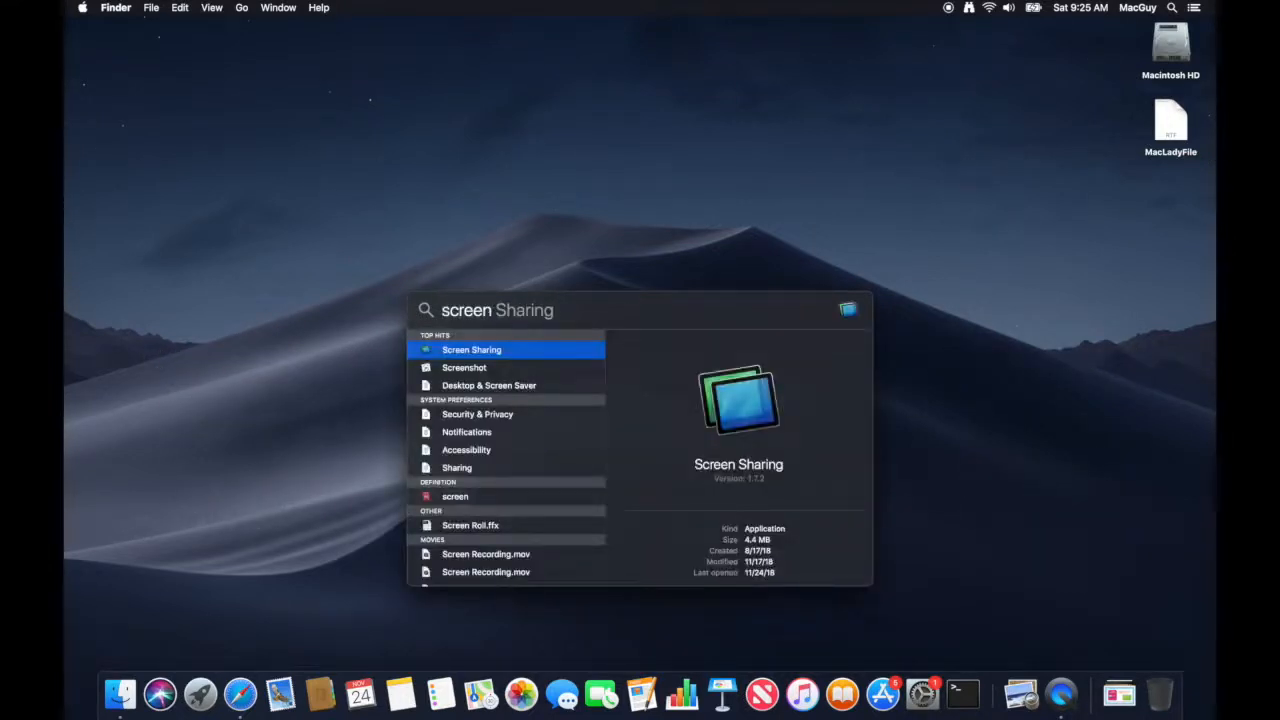
{"action": "key", "text": "Return"}
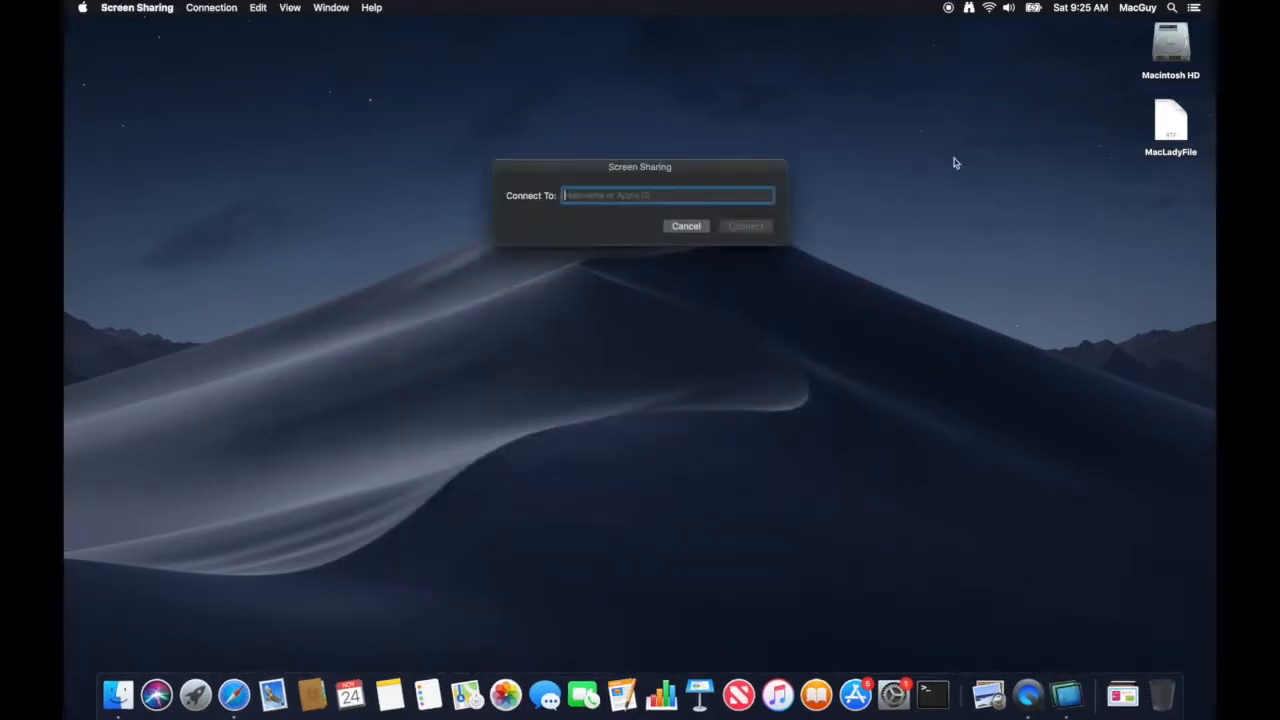
Start a screen sharing connection to the host 192.168.0.44
{"action": "type", "text": "192"}
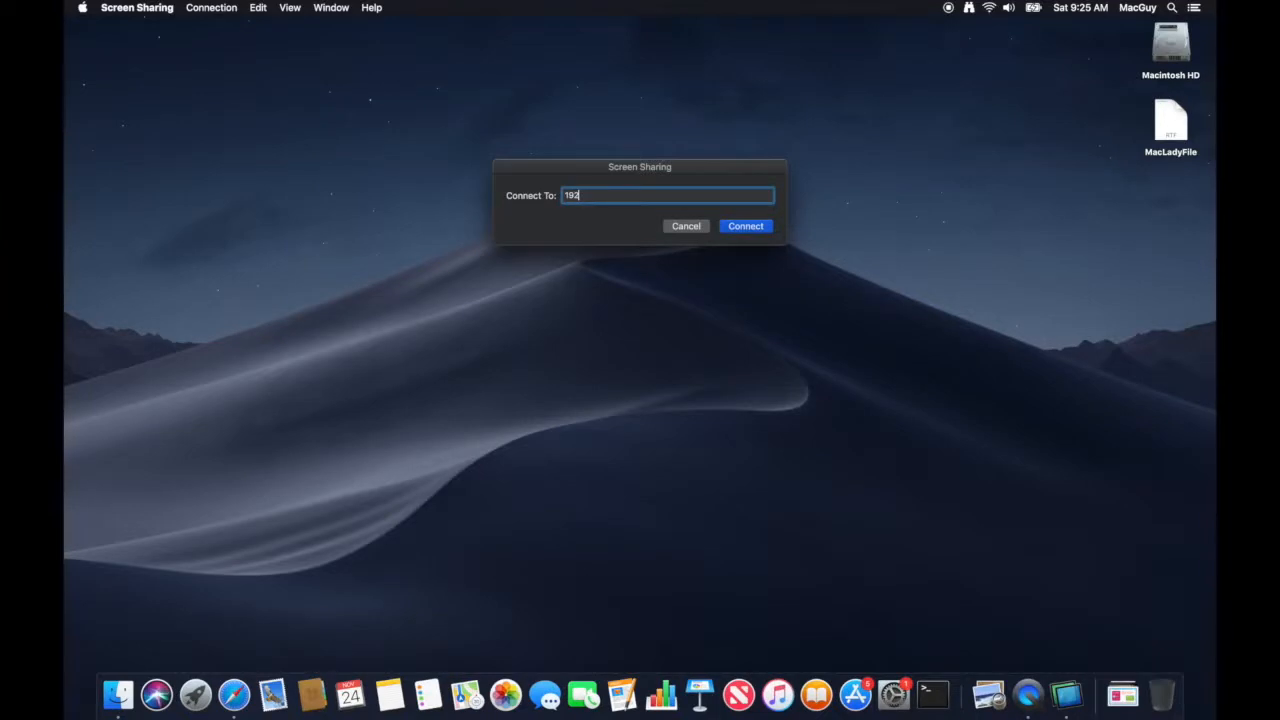
{"action": "type", "text": ".168.0.44"}
{"action": "key", "text": "Return"}
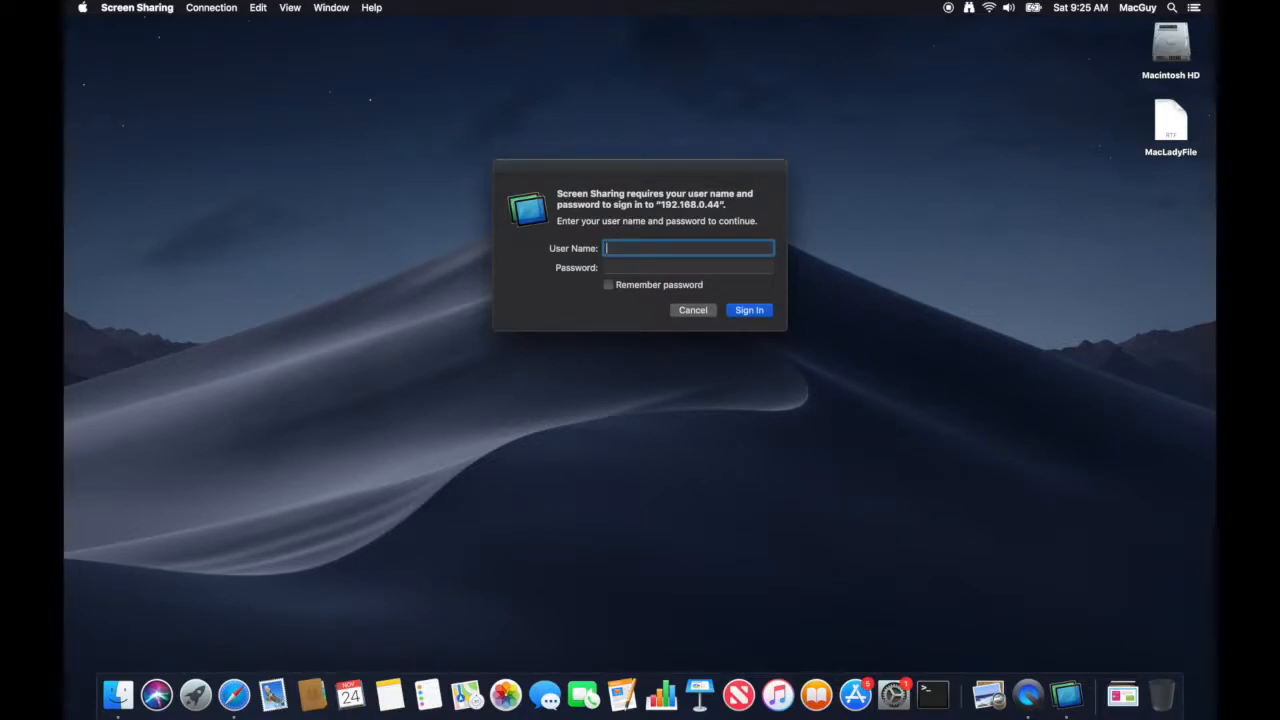
Sign in to the remote Mac with the account's user name and password
{"action": "type", "text": "maclady"}
{"action": "key", "text": "Tab"}
{"action": "type", "text": "••••"}
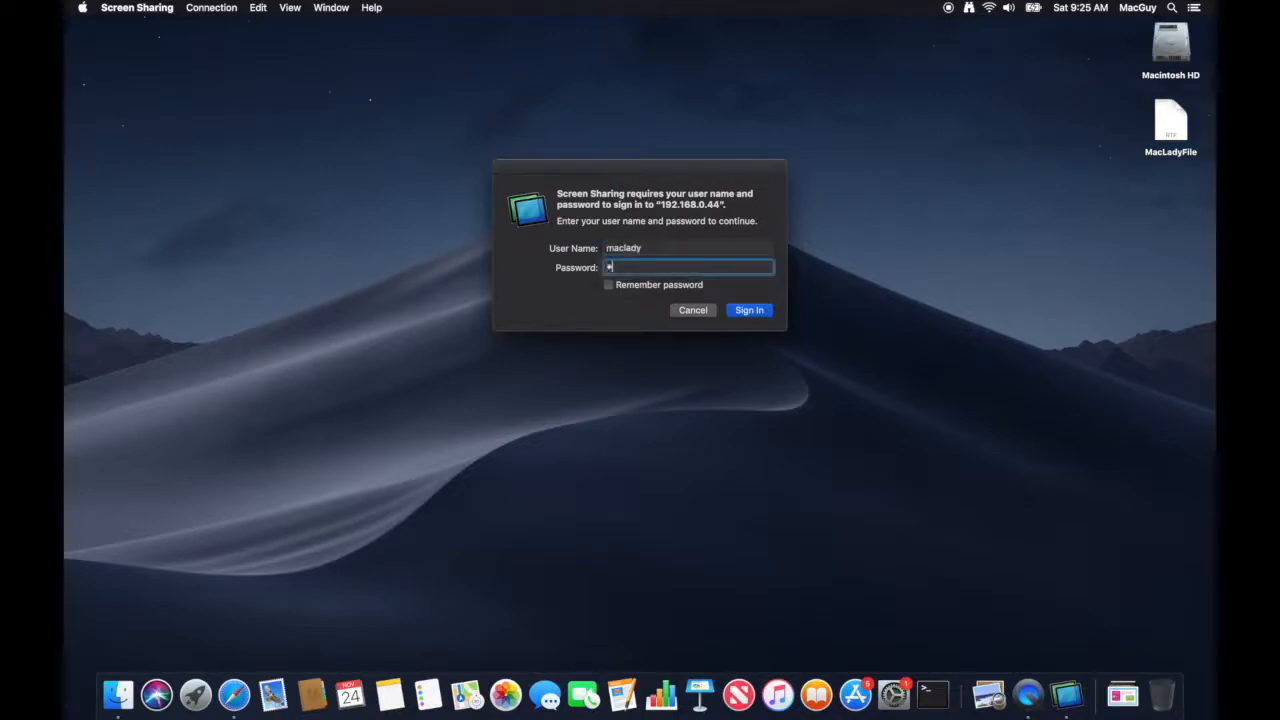
{"action": "type", "text": "•••••••••"}
{"action": "left_click", "coordinate": [766, 315]}
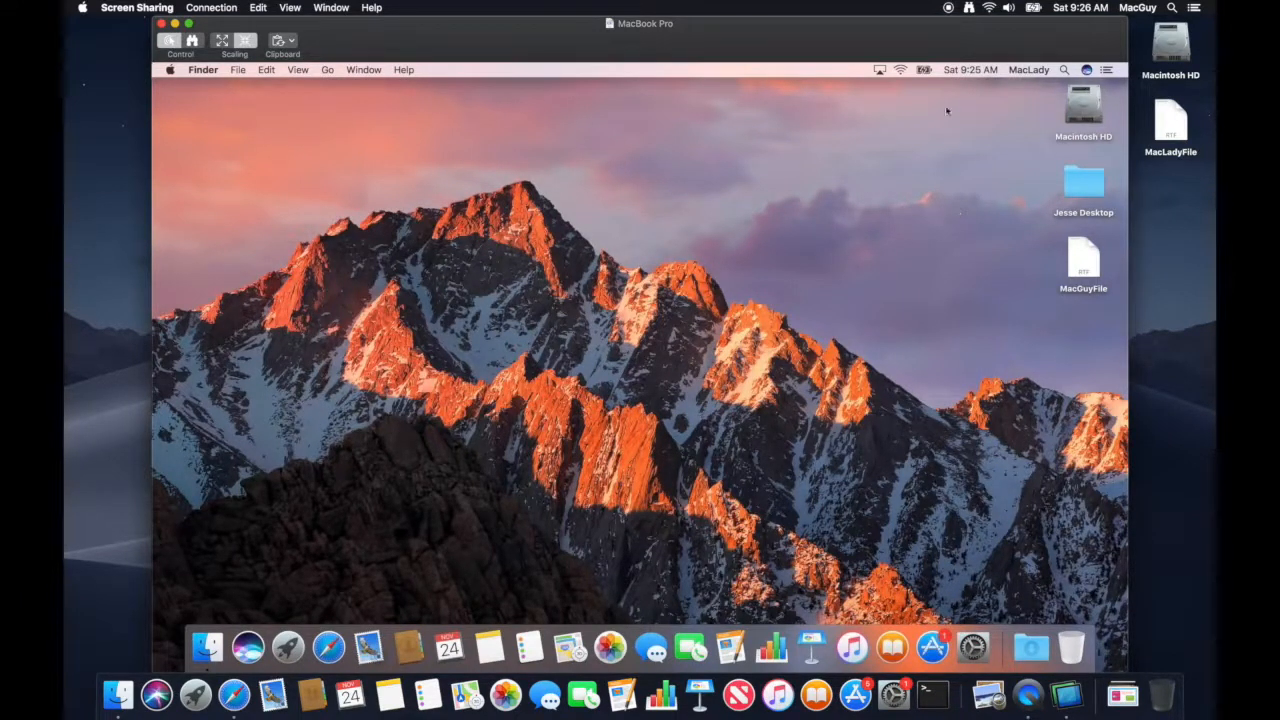
View the contents of the remote Mac's Macintosh HD drive, and close its window
{"action": "double_click", "coordinate": [1076, 118]}
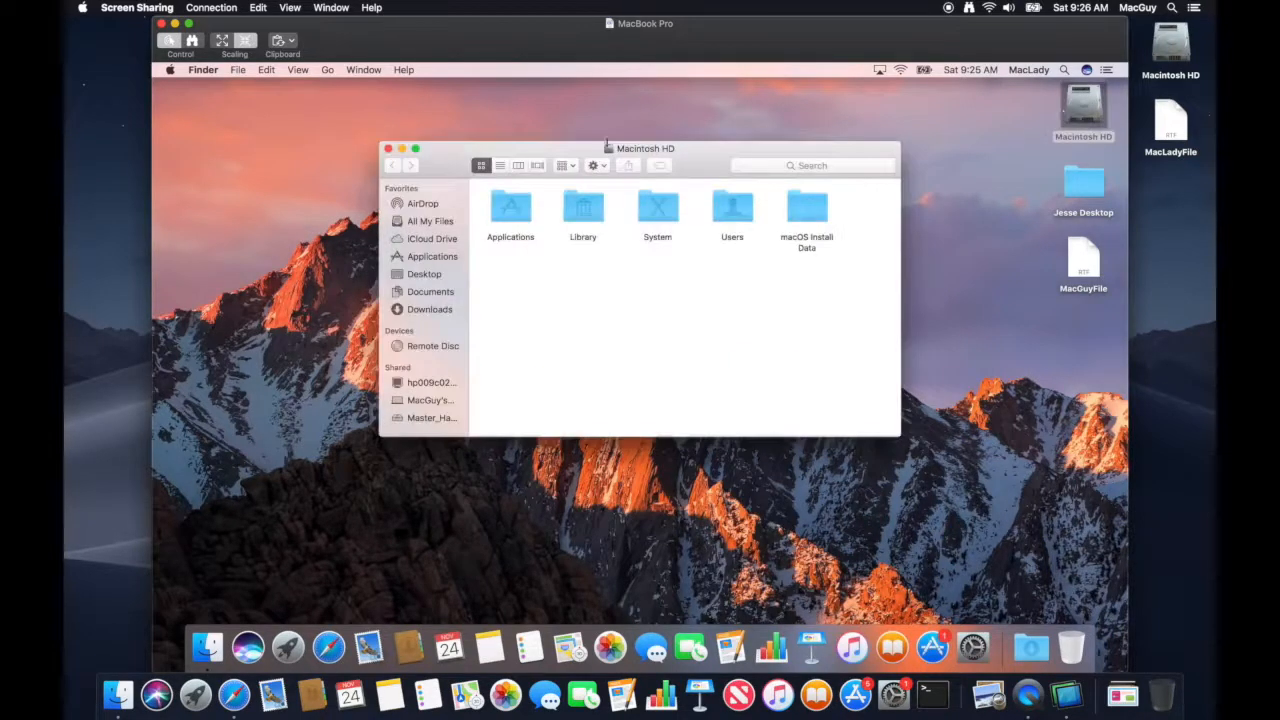
{"action": "left_click", "coordinate": [388, 149]}
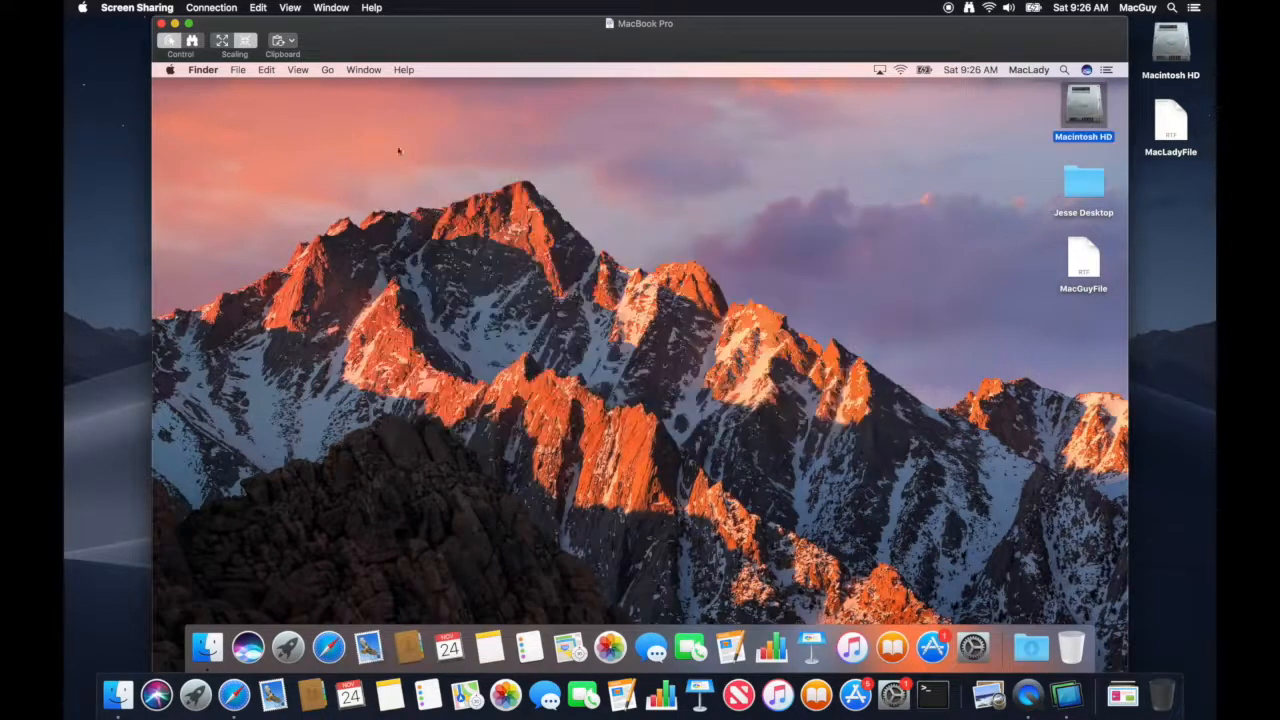
Copy MacGuyFile from the remote desktop to the local desktop, and MacLadyFile from the local desktop to the remote one
{"action": "left_click_drag", "start_coordinate": [1084, 265], "coordinate": [1178, 245]}
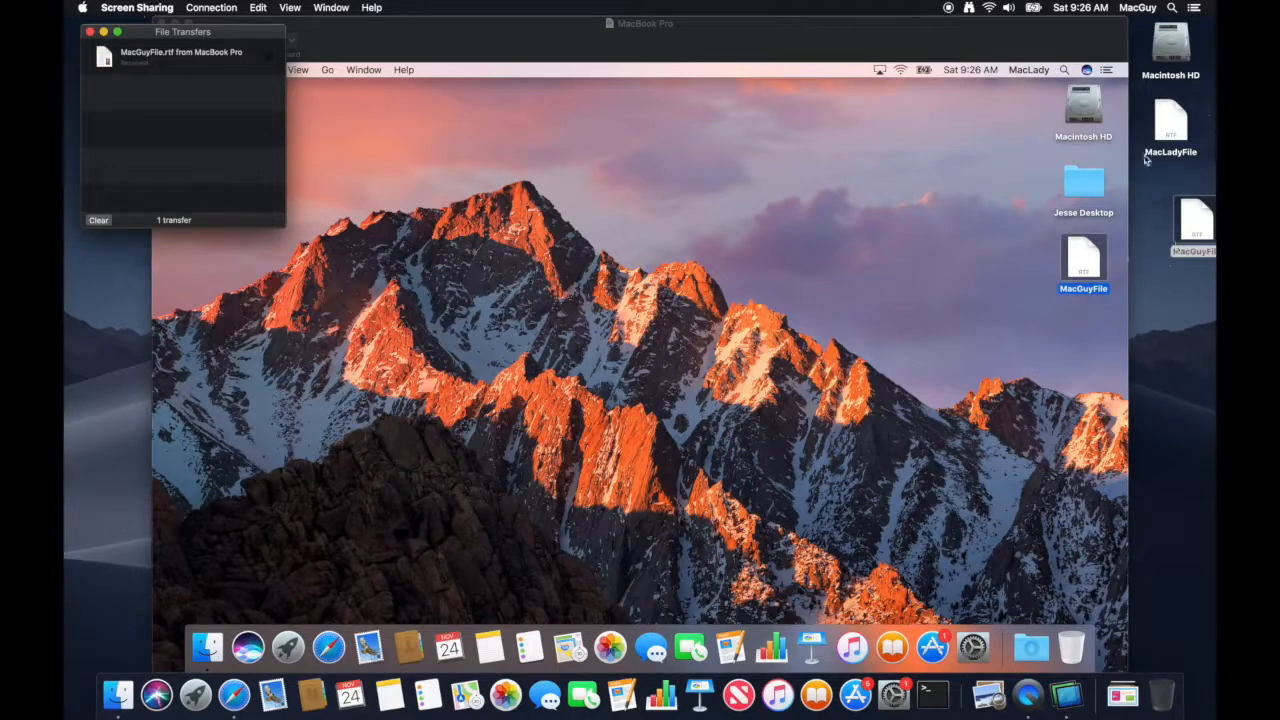
{"action": "left_click", "coordinate": [1169, 128]}
{"action": "left_click_drag", "start_coordinate": [1169, 128], "coordinate": [1083, 340]}
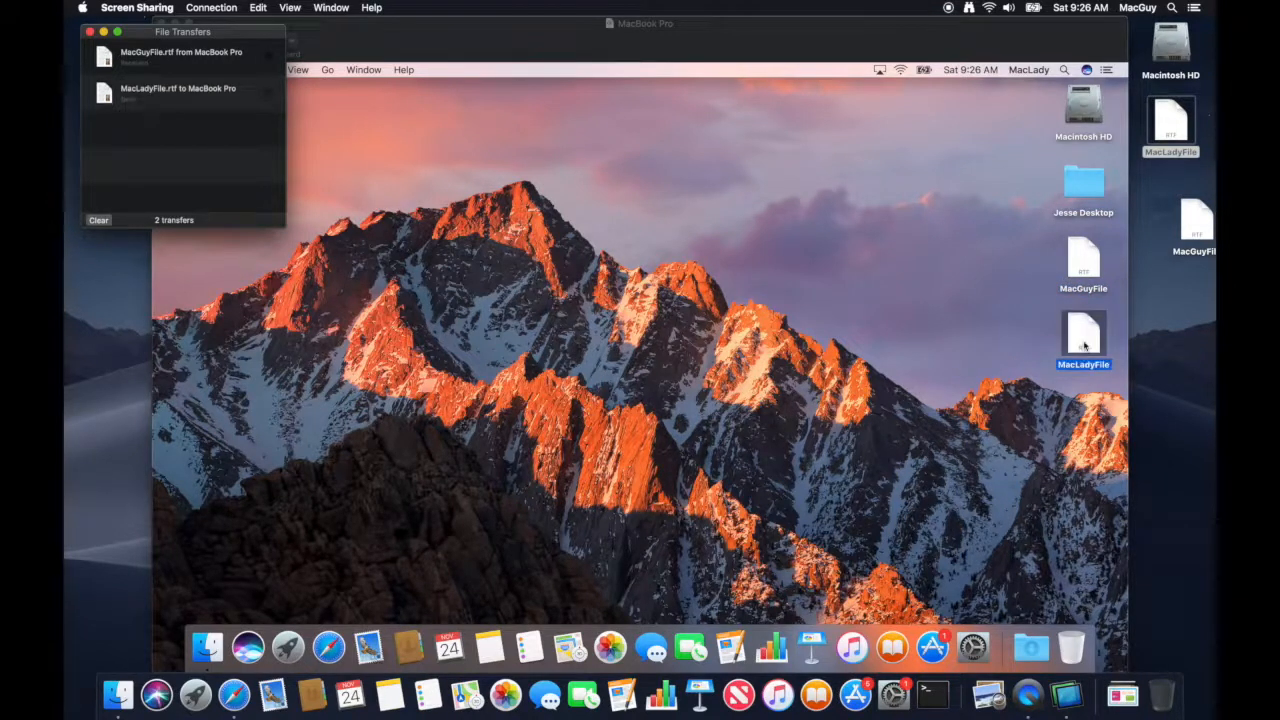
Launch Photo Booth on the remote Mac to view its camera feed, and close the app
{"action": "left_click", "coordinate": [817, 291]}
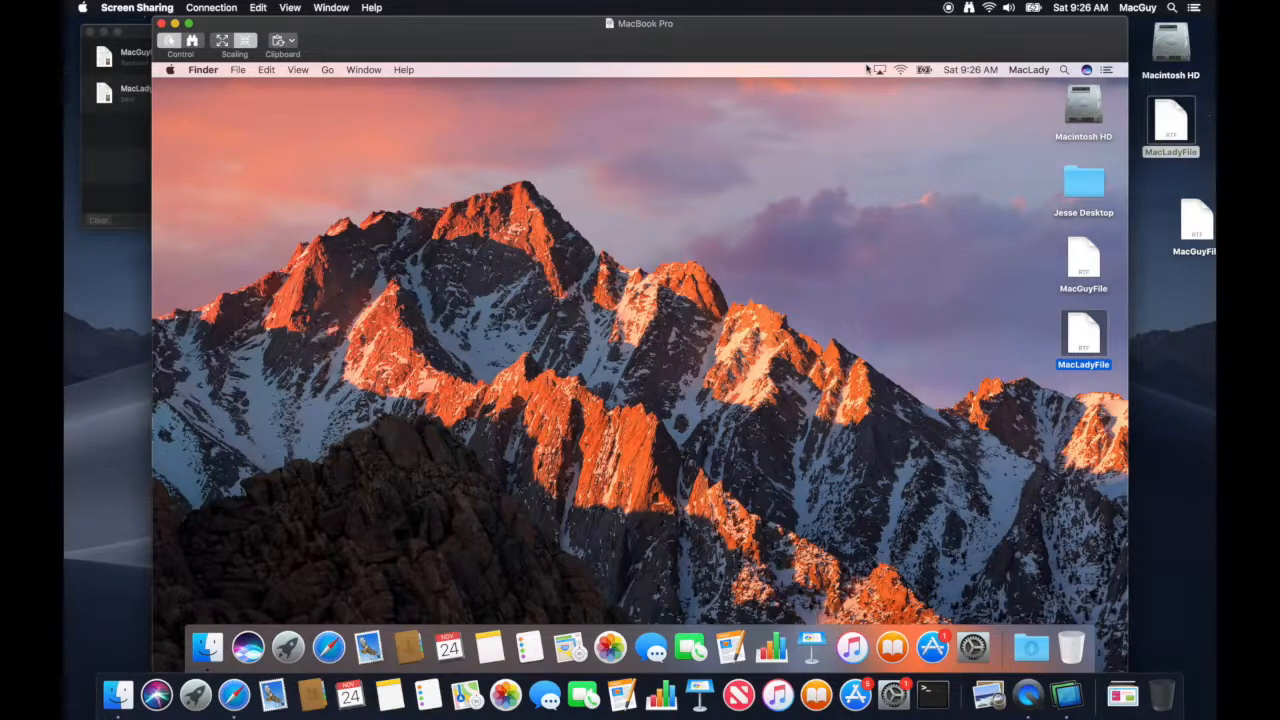
{"action": "left_click", "coordinate": [842, 219]}
{"action": "key", "text": "super+space"}
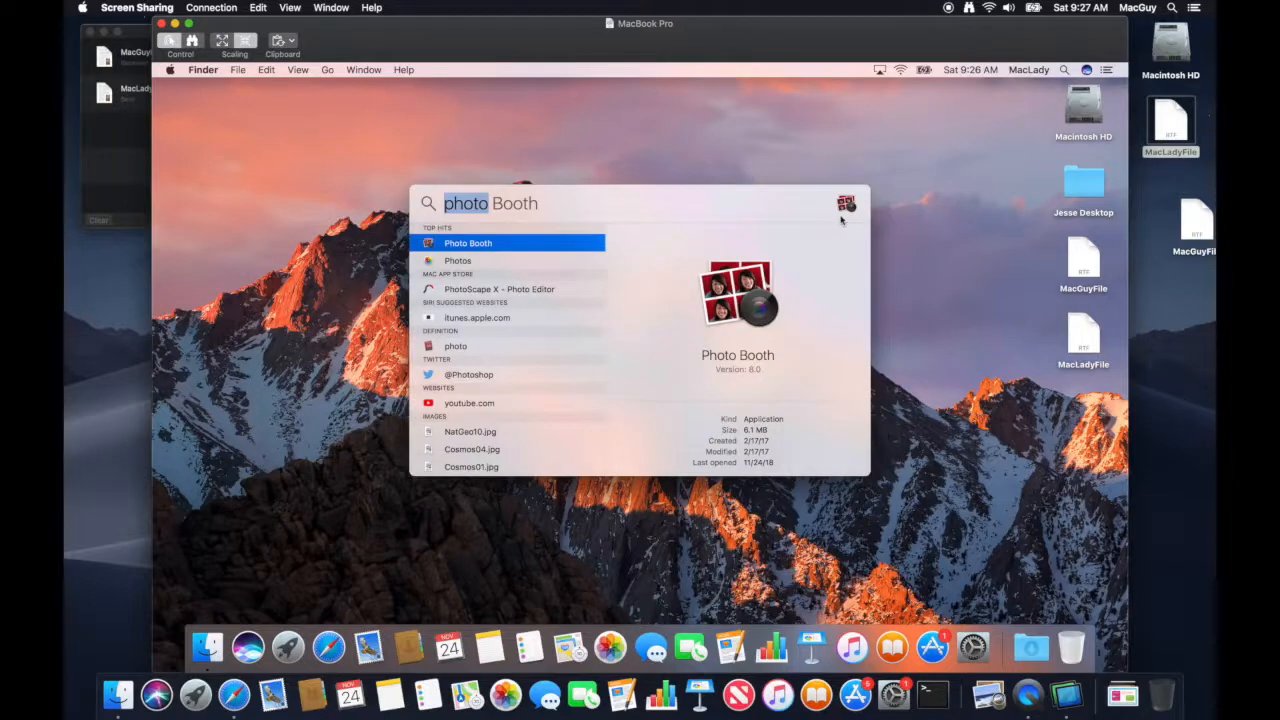
{"action": "key", "text": "Return"}
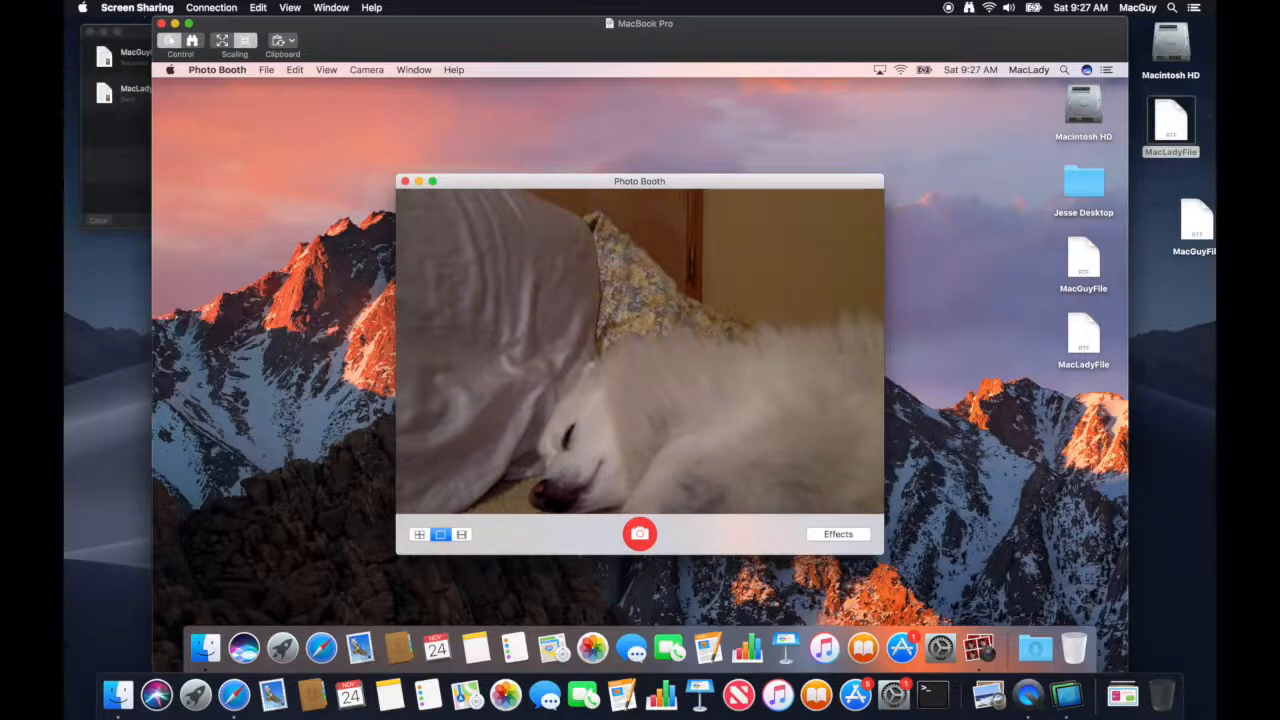
{"action": "key", "text": "super+w"}
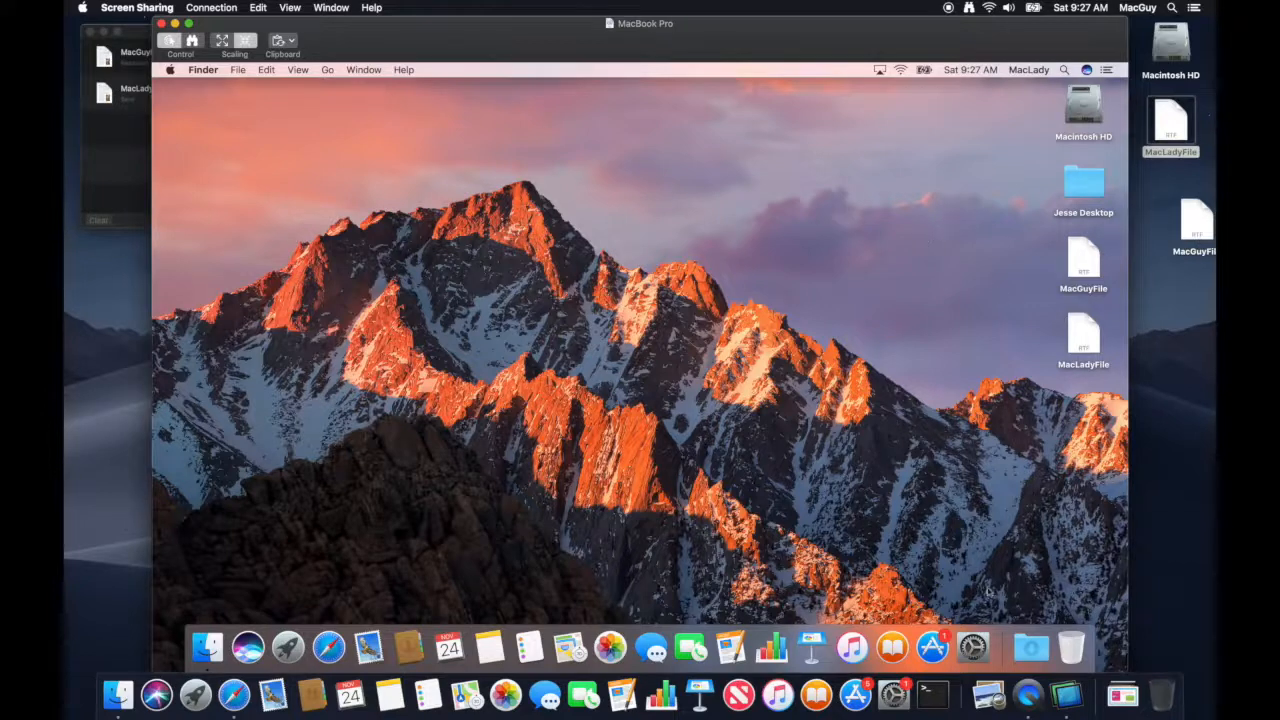
Enable showing the Remote Management status in the remote Mac's menu bar through its Remote Management computer settings, and close the preferences
{"action": "left_click", "coordinate": [968, 655]}
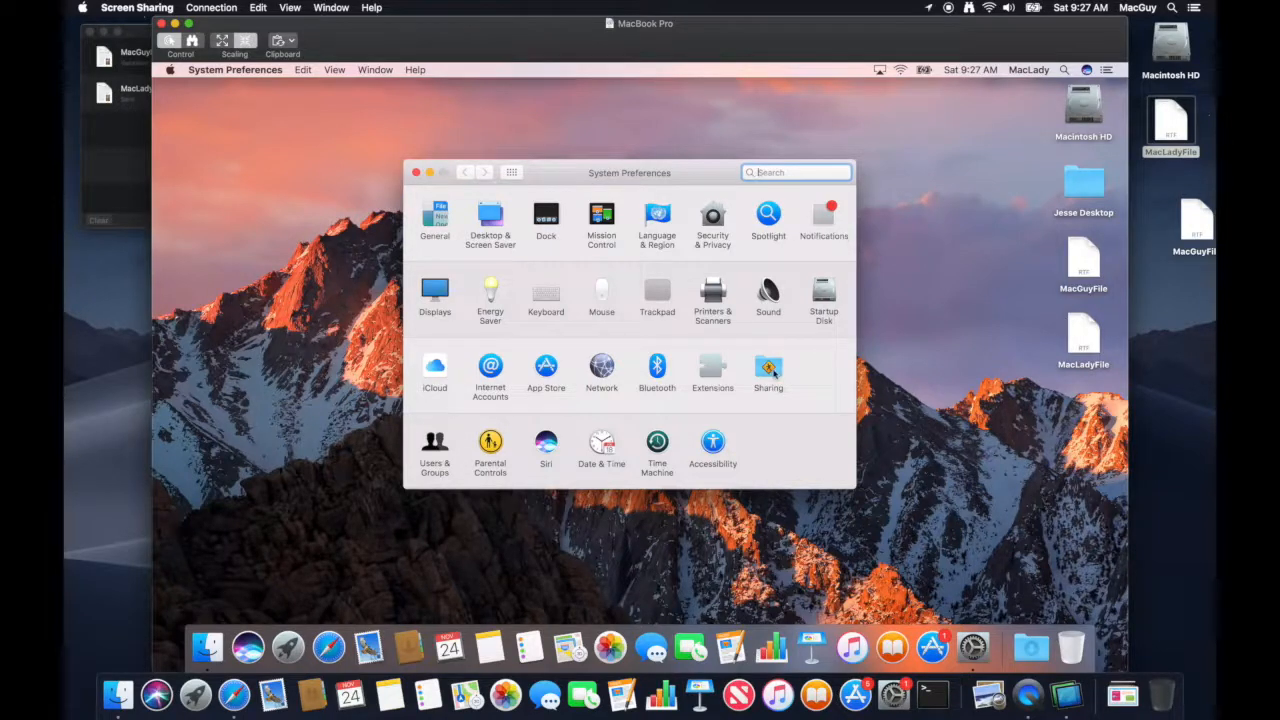
{"action": "left_click", "coordinate": [770, 369]}
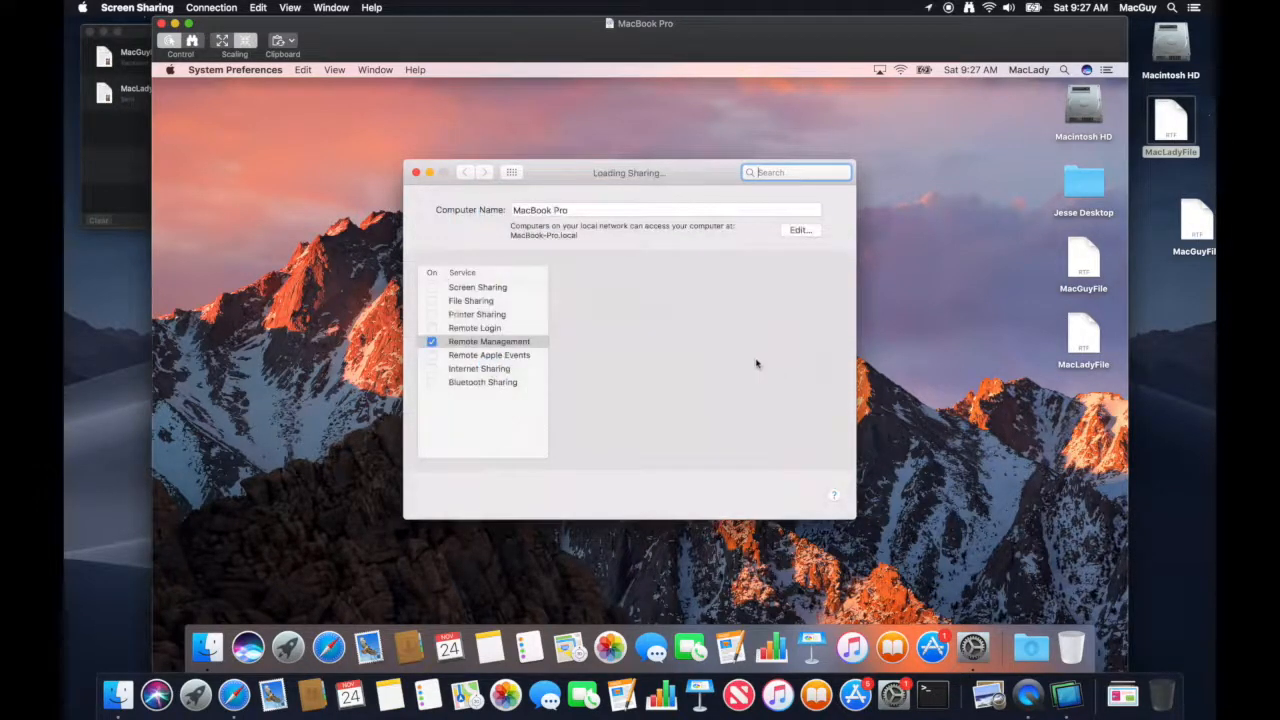
{"action": "left_click", "coordinate": [502, 344]}
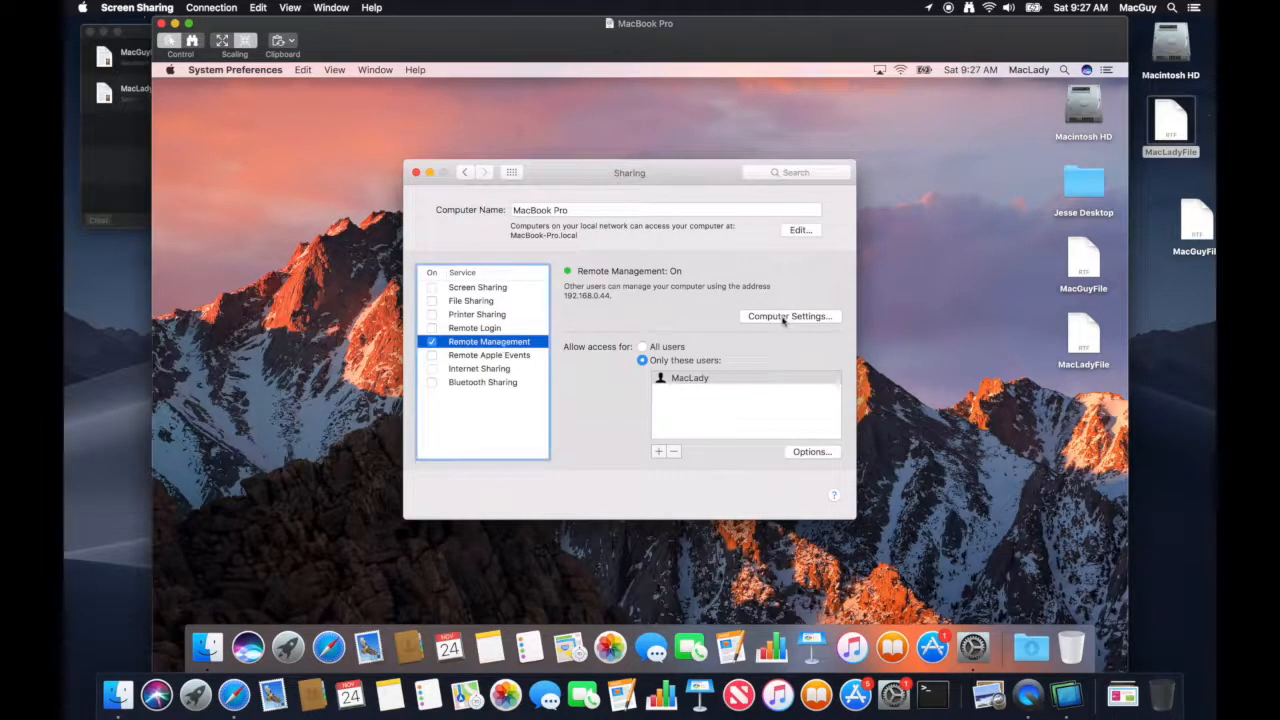
{"action": "left_click", "coordinate": [788, 316]}
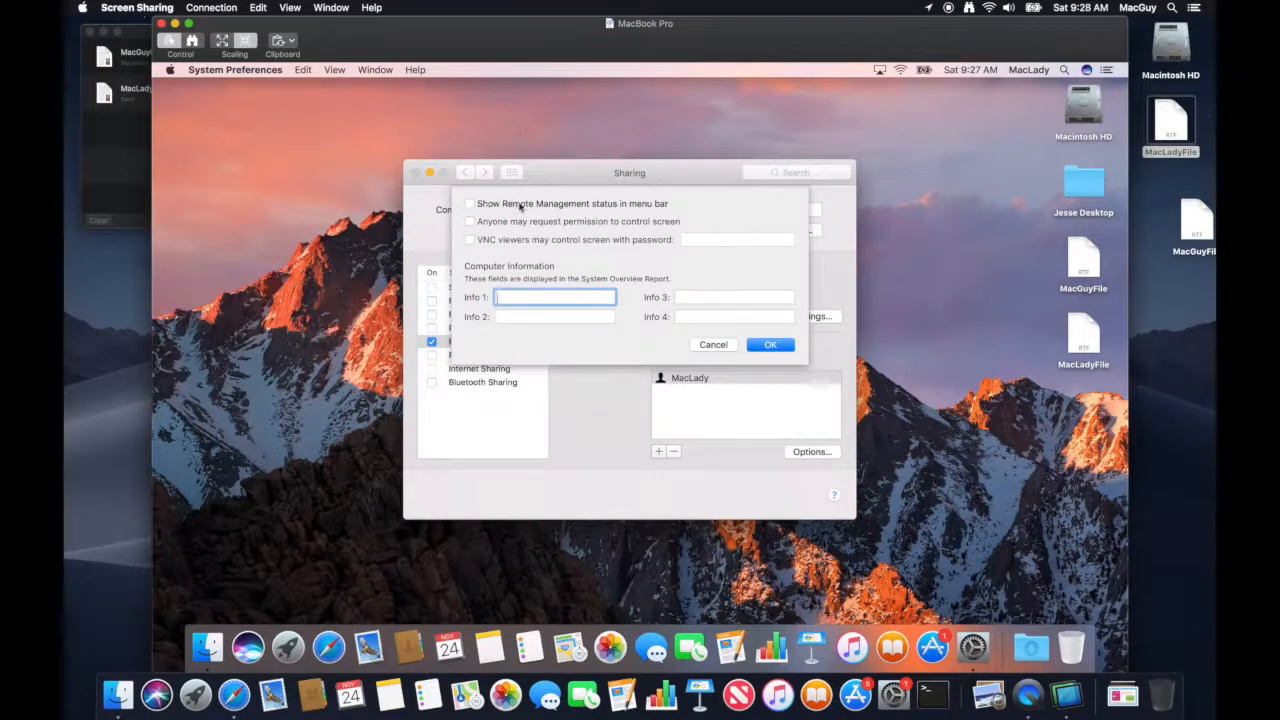
{"action": "left_click", "coordinate": [521, 205]}
{"action": "left_click", "coordinate": [772, 345]}
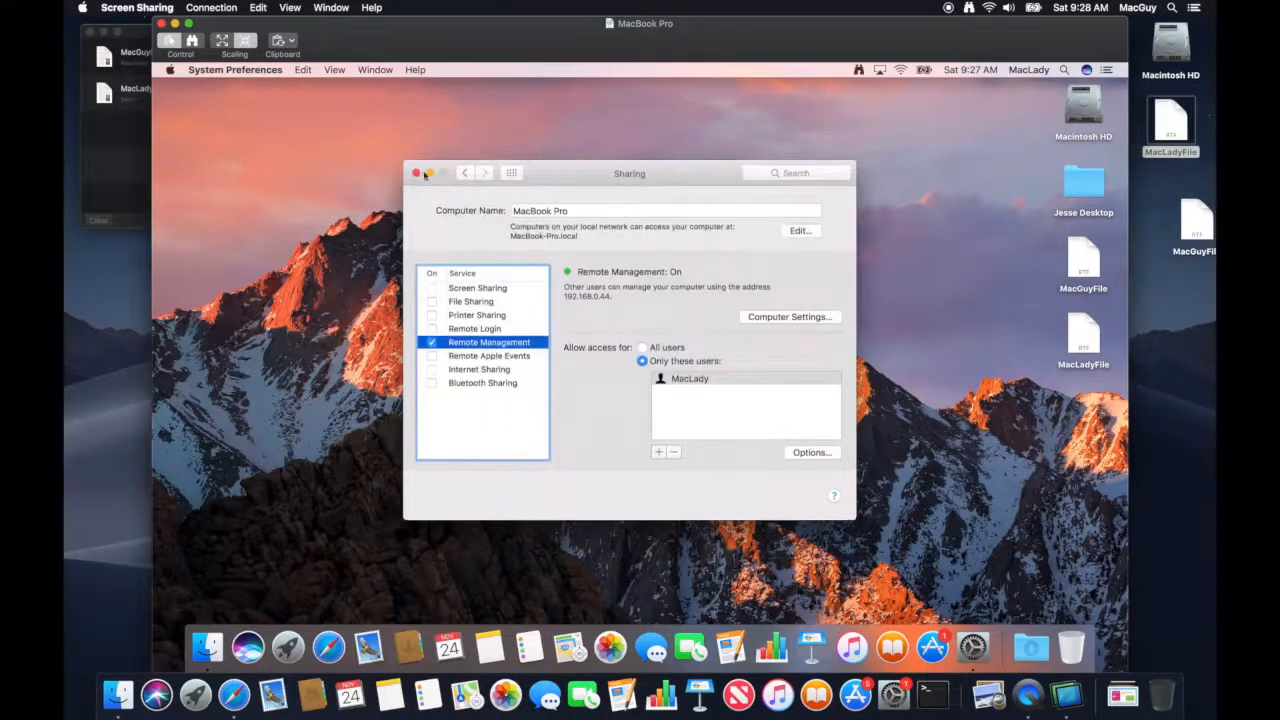
{"action": "left_click", "coordinate": [417, 173]}
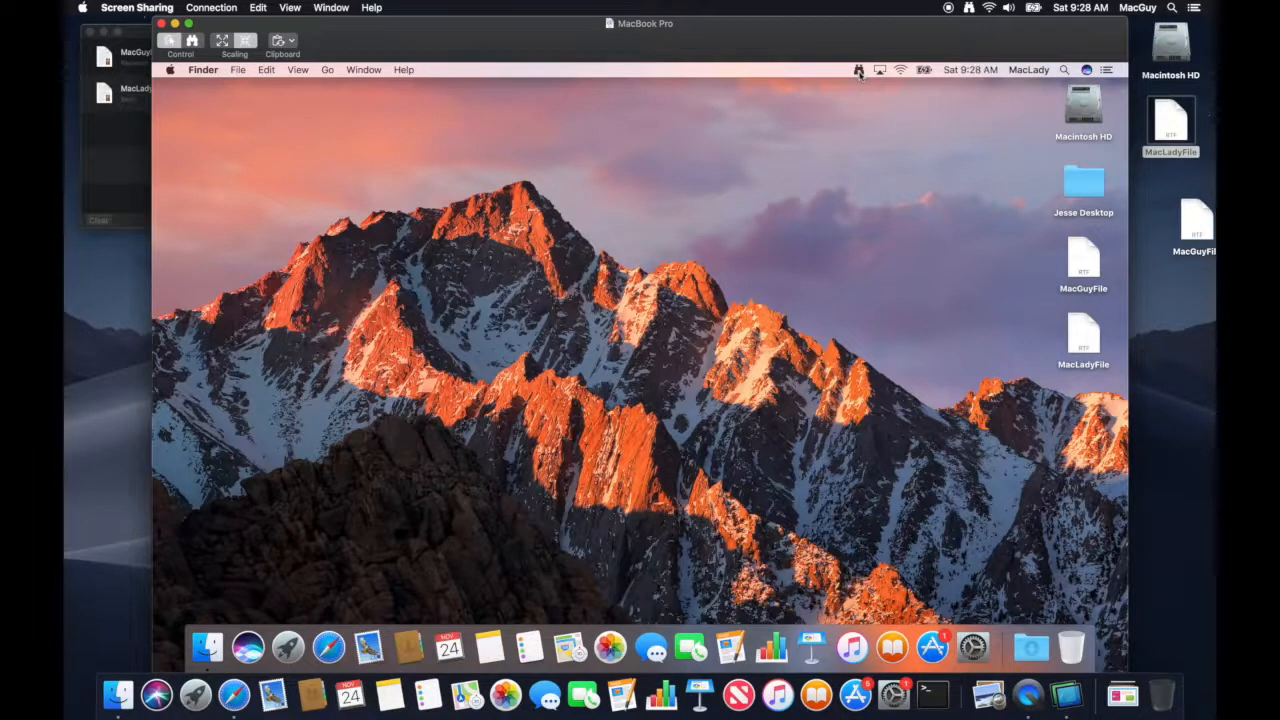
End the screen sharing session with the remote MacBook Pro
{"action": "left_click", "coordinate": [162, 24]}
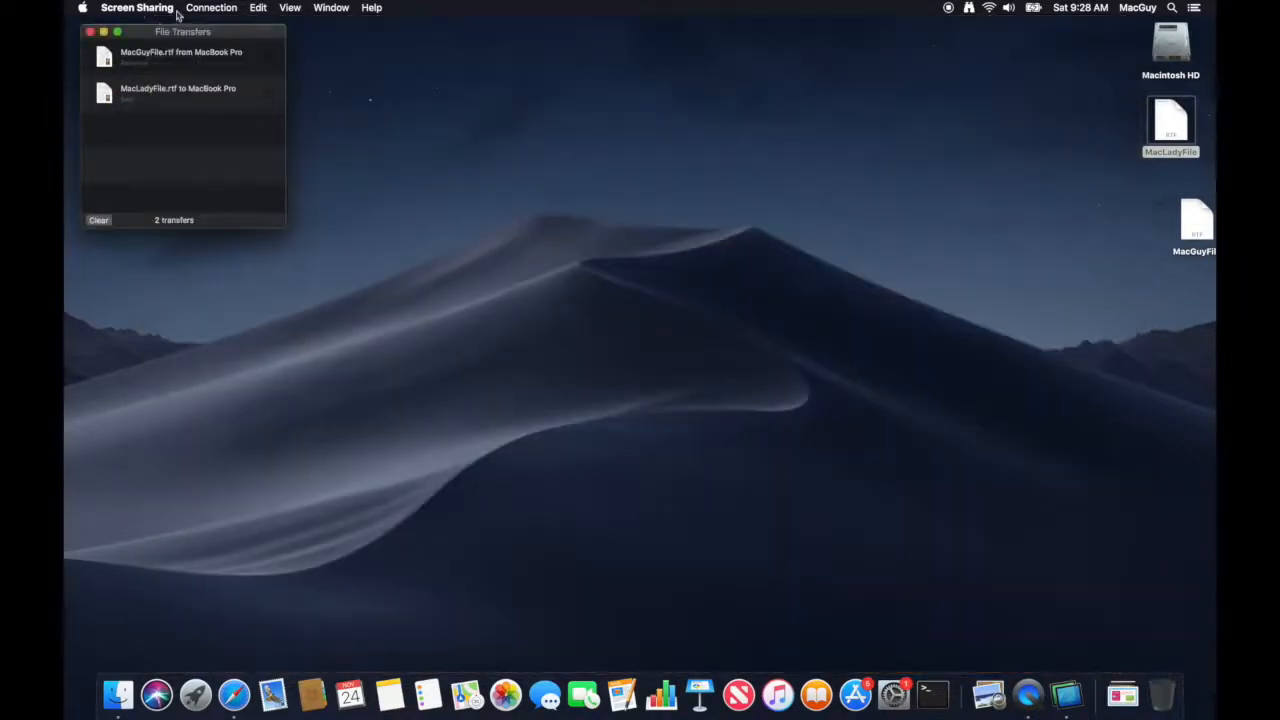
{"action": "left_click", "coordinate": [209, 8]}
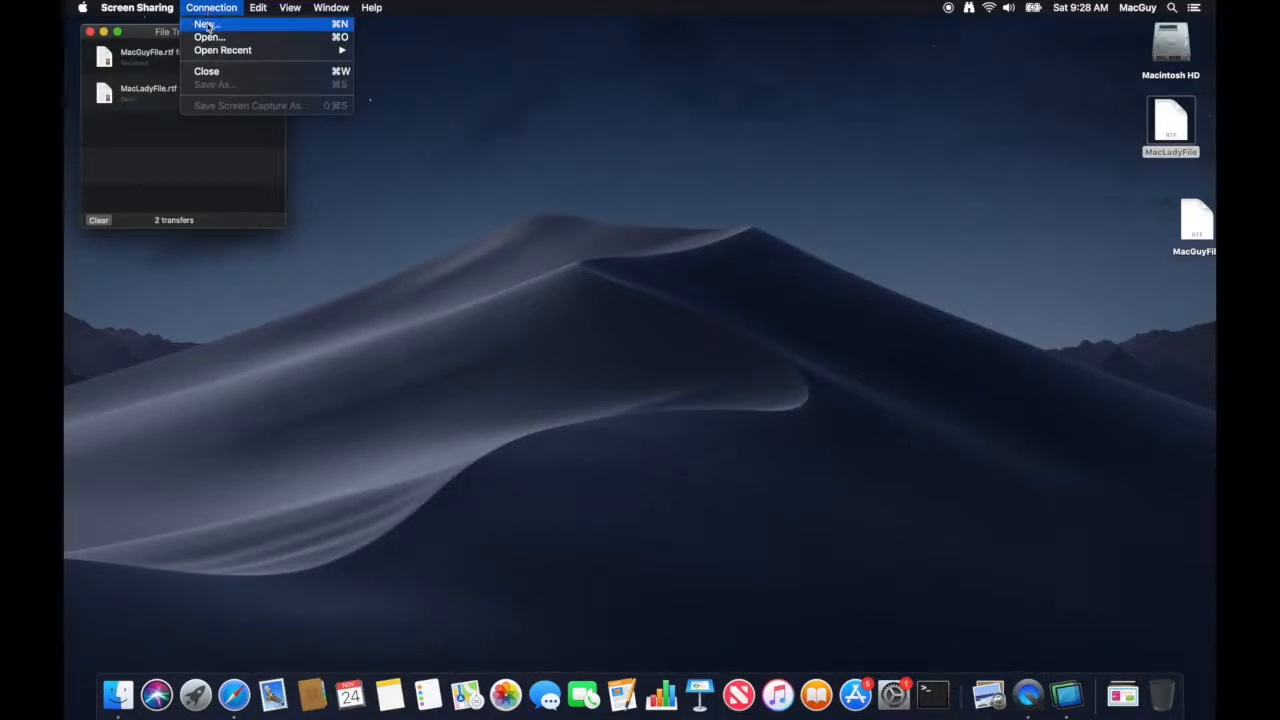
{"action": "left_click", "coordinate": [207, 24]}
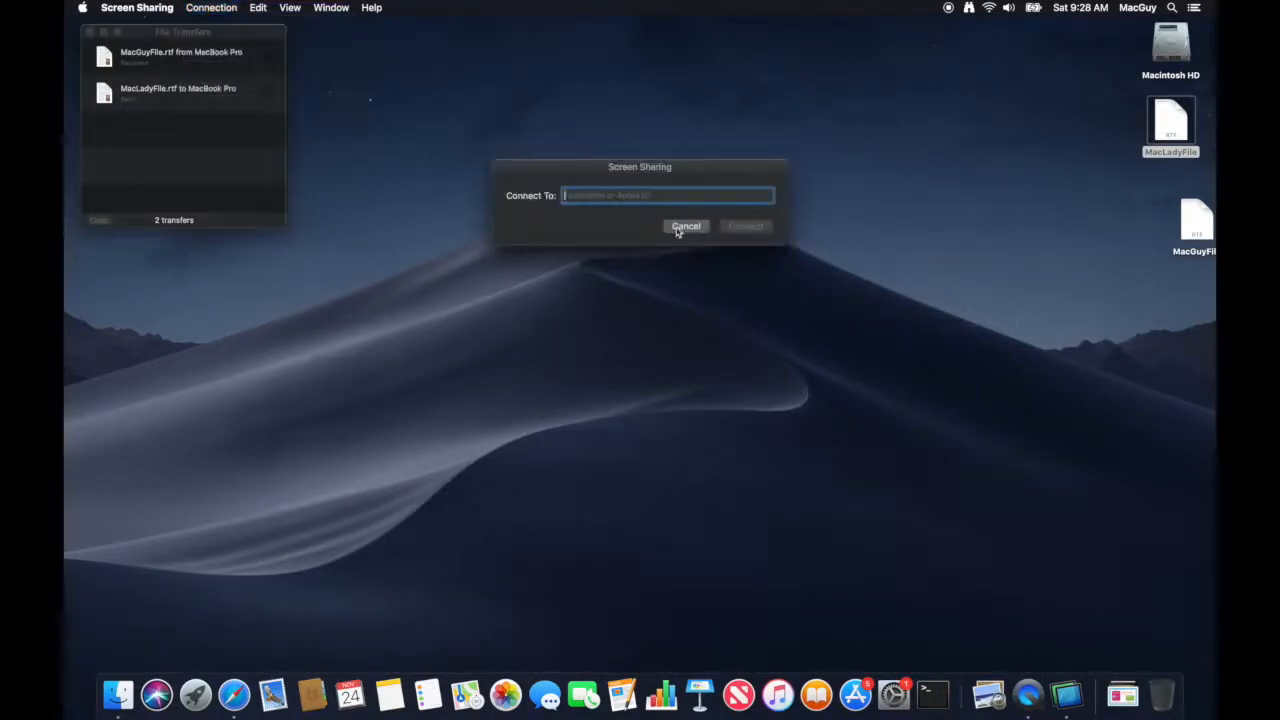
{"action": "left_click", "coordinate": [684, 227]}
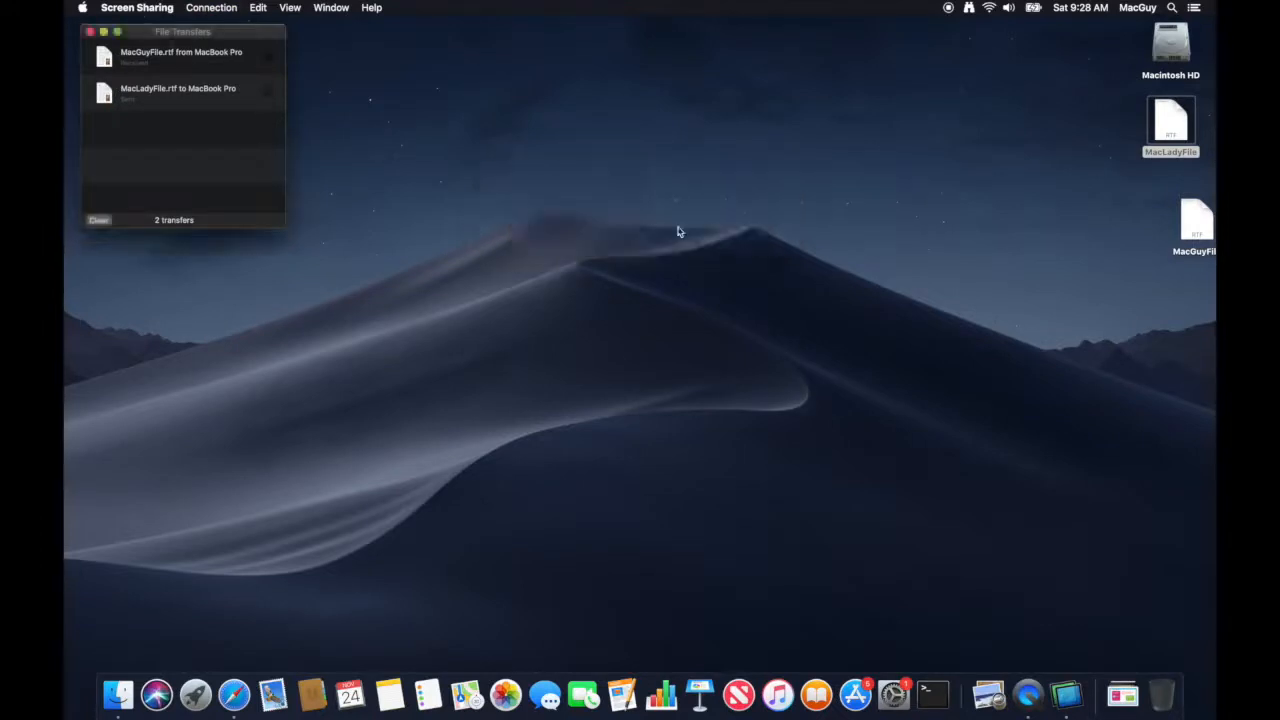
Reconnect to the recently used MacBook Pro and sign in with the remote account's user name and password
{"action": "left_click", "coordinate": [212, 7]}
{"action": "mouse_move", "coordinate": [212, 50]}
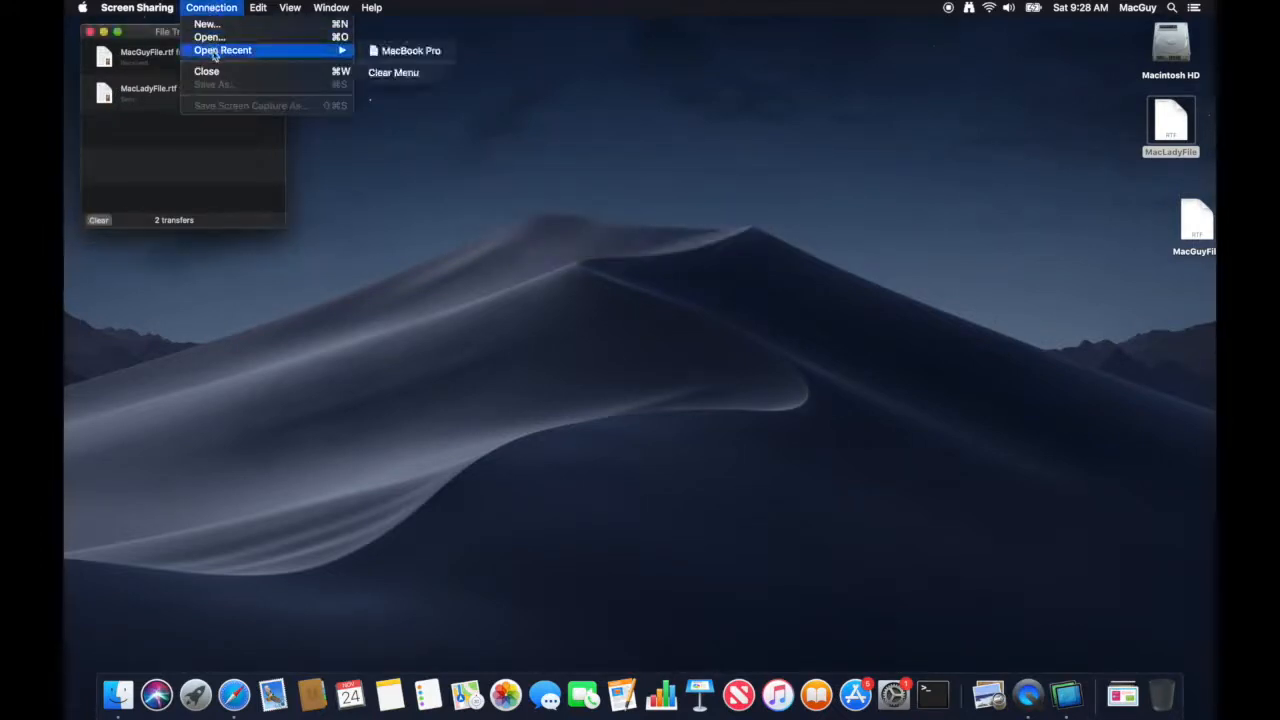
{"action": "left_click", "coordinate": [407, 52]}
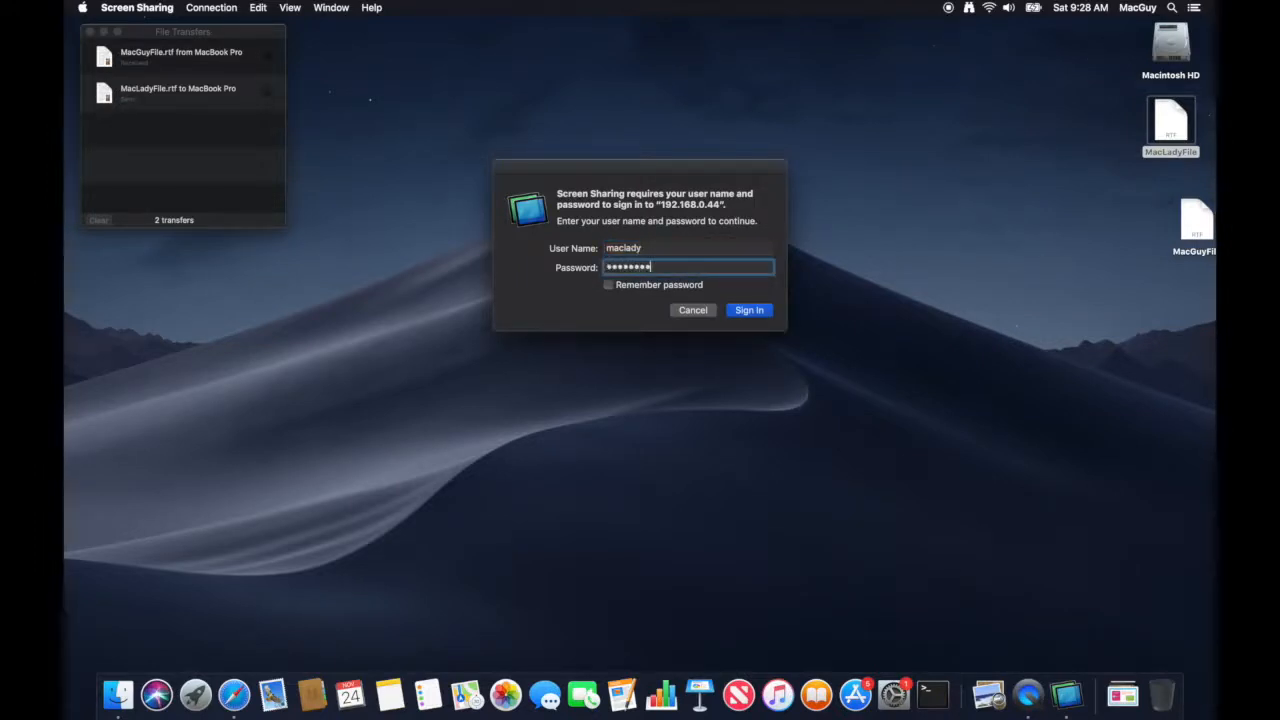
{"action": "key", "text": "Return"}
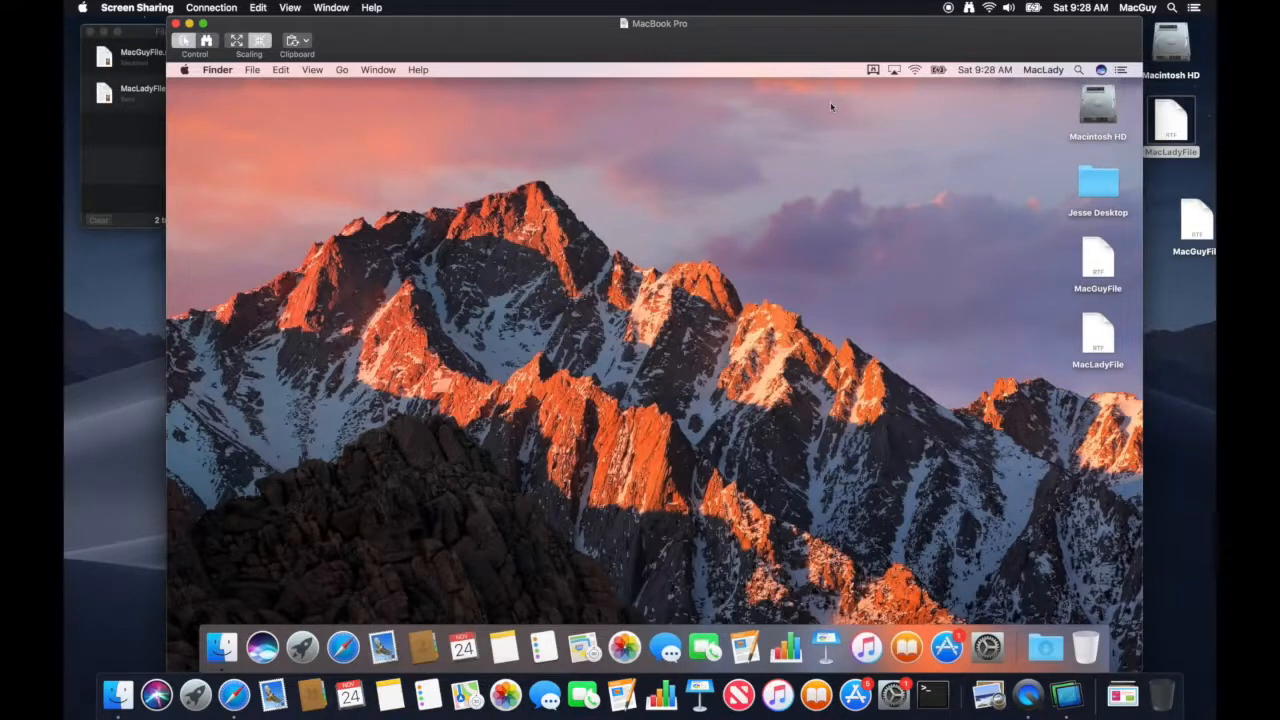
View the options of the Remote Management status menu on the remote Mac, and close it
{"action": "left_click", "coordinate": [872, 70]}
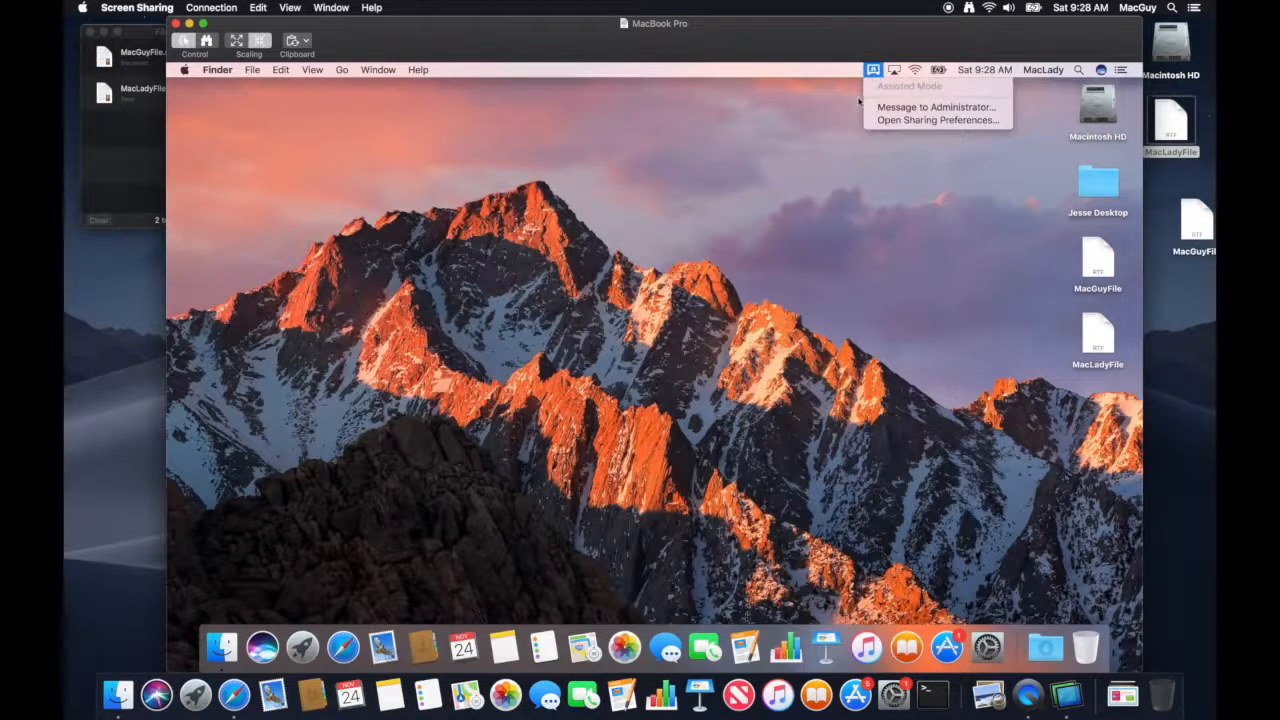
{"action": "left_click", "coordinate": [835, 124]}
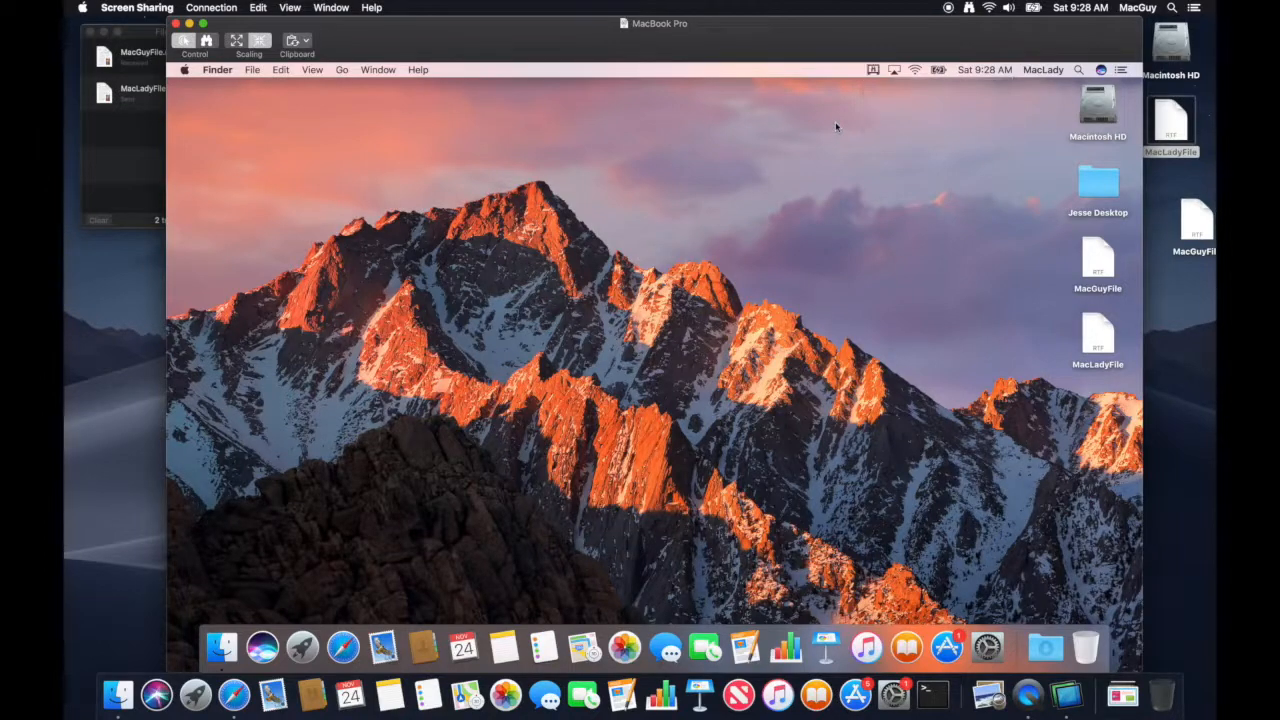